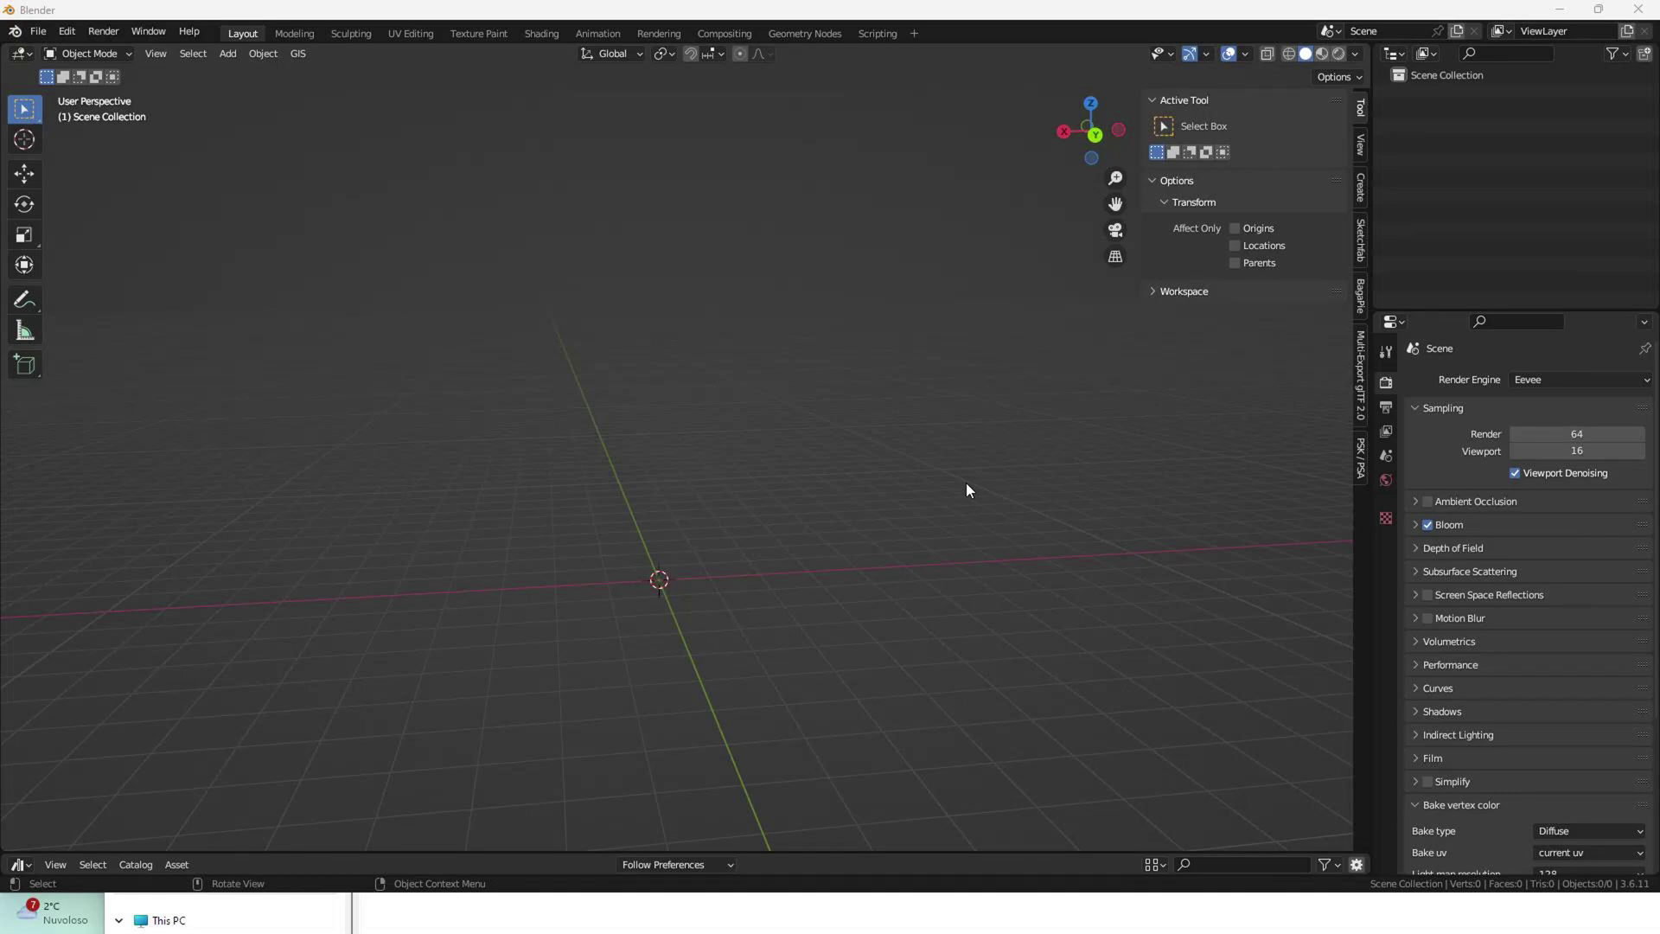
Install the add-on ln_lods_calc1.6.zip from the recent LNLODCalc 1.0 folder and enable LNLODs
middle_click_drag(967, 496, 696, 522)
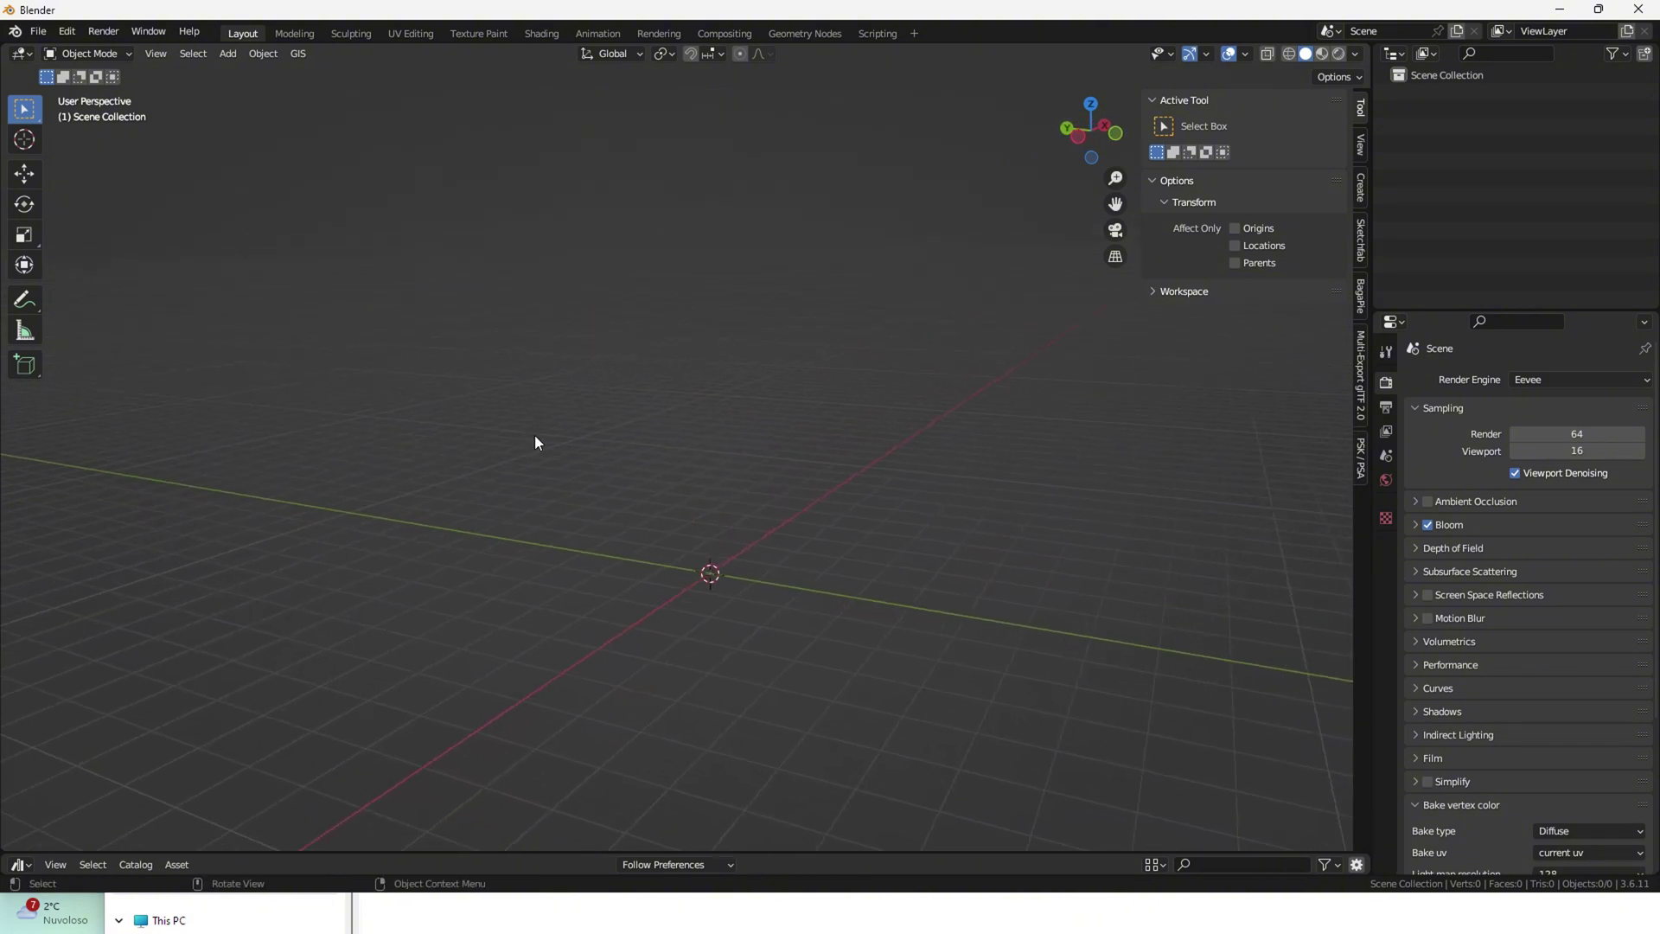
left_click(39, 33)
mouse_move(66, 32)
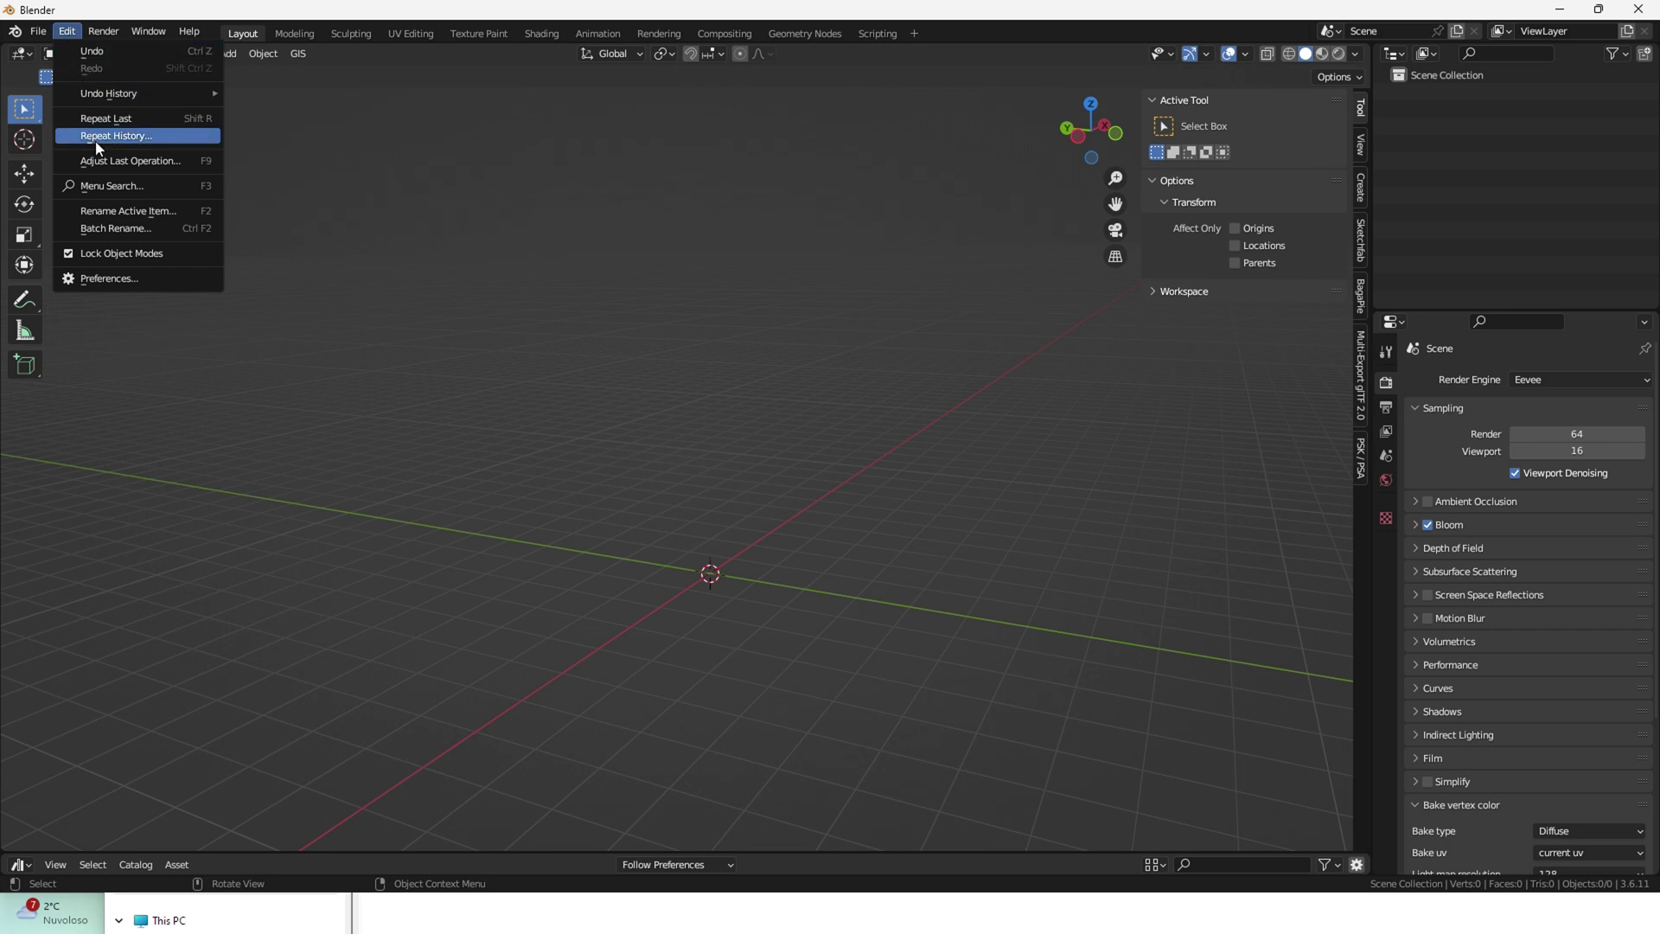
left_click(105, 277)
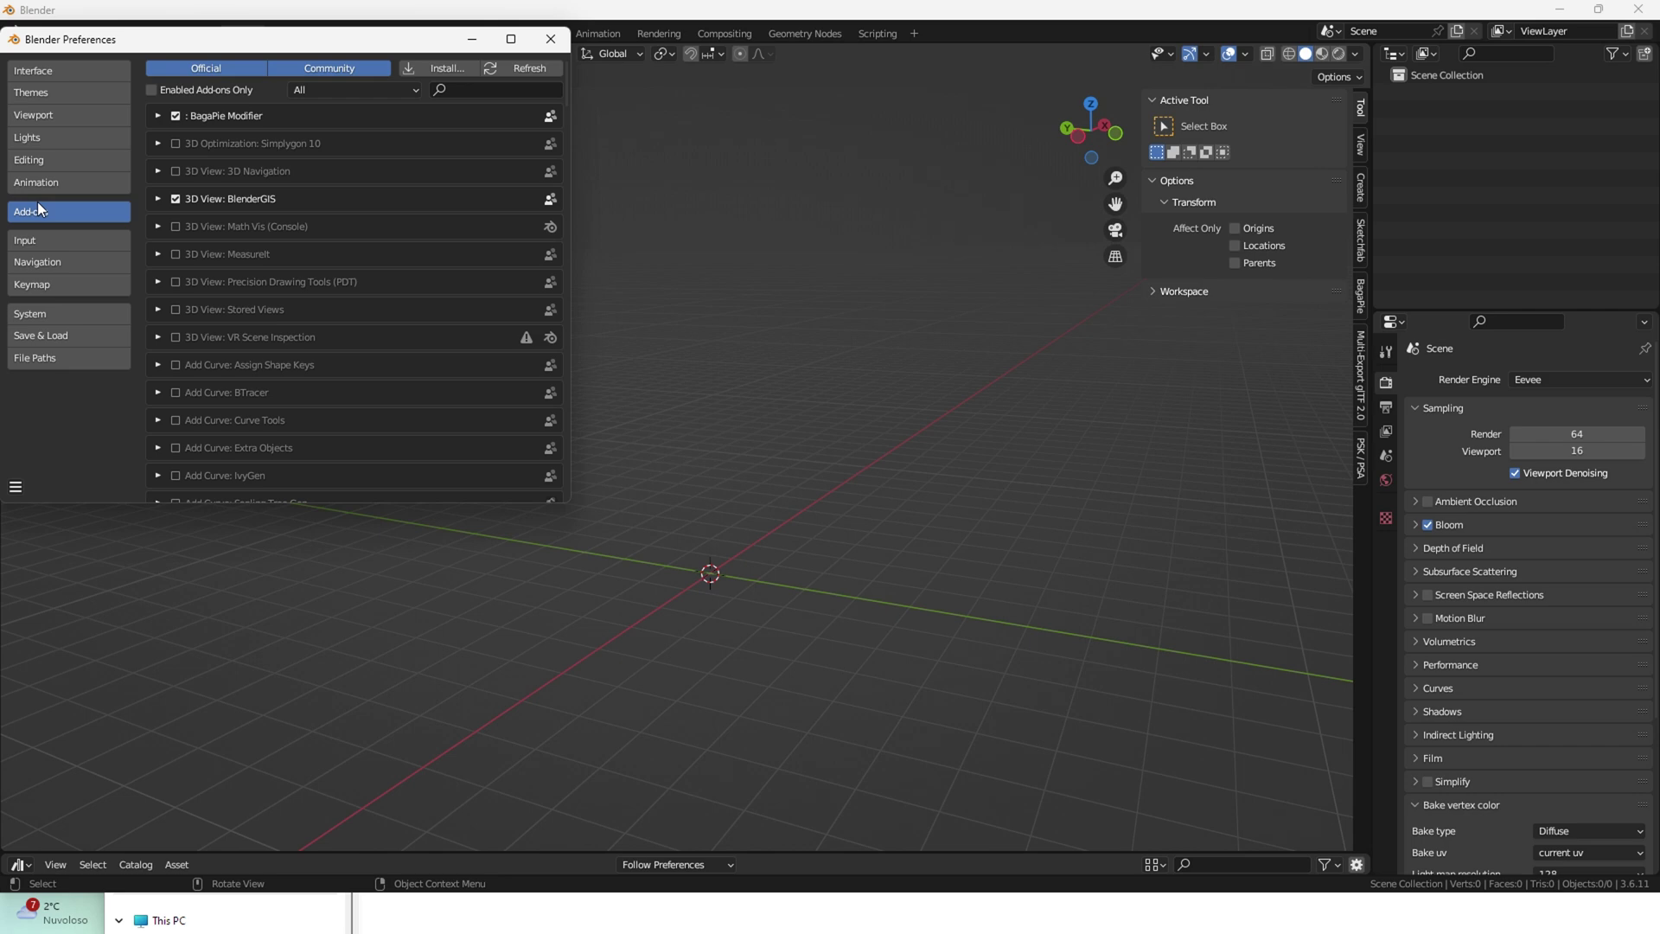
left_click(420, 62)
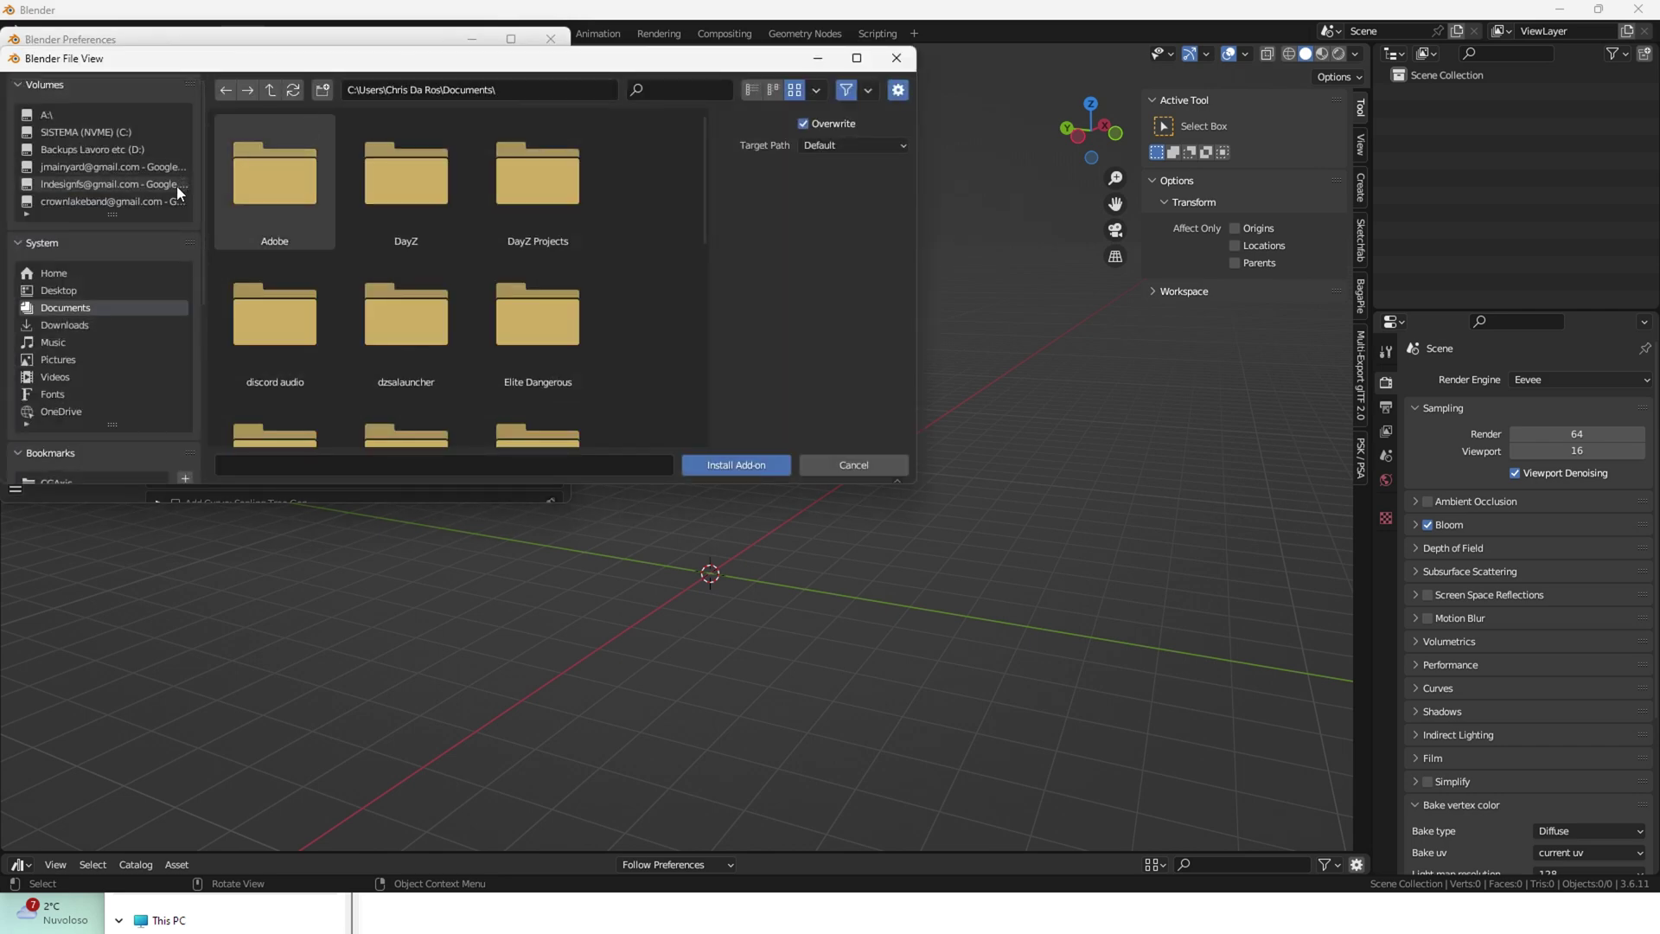
scroll(159, 308, "down", 3)
scroll(159, 303, "down", 4)
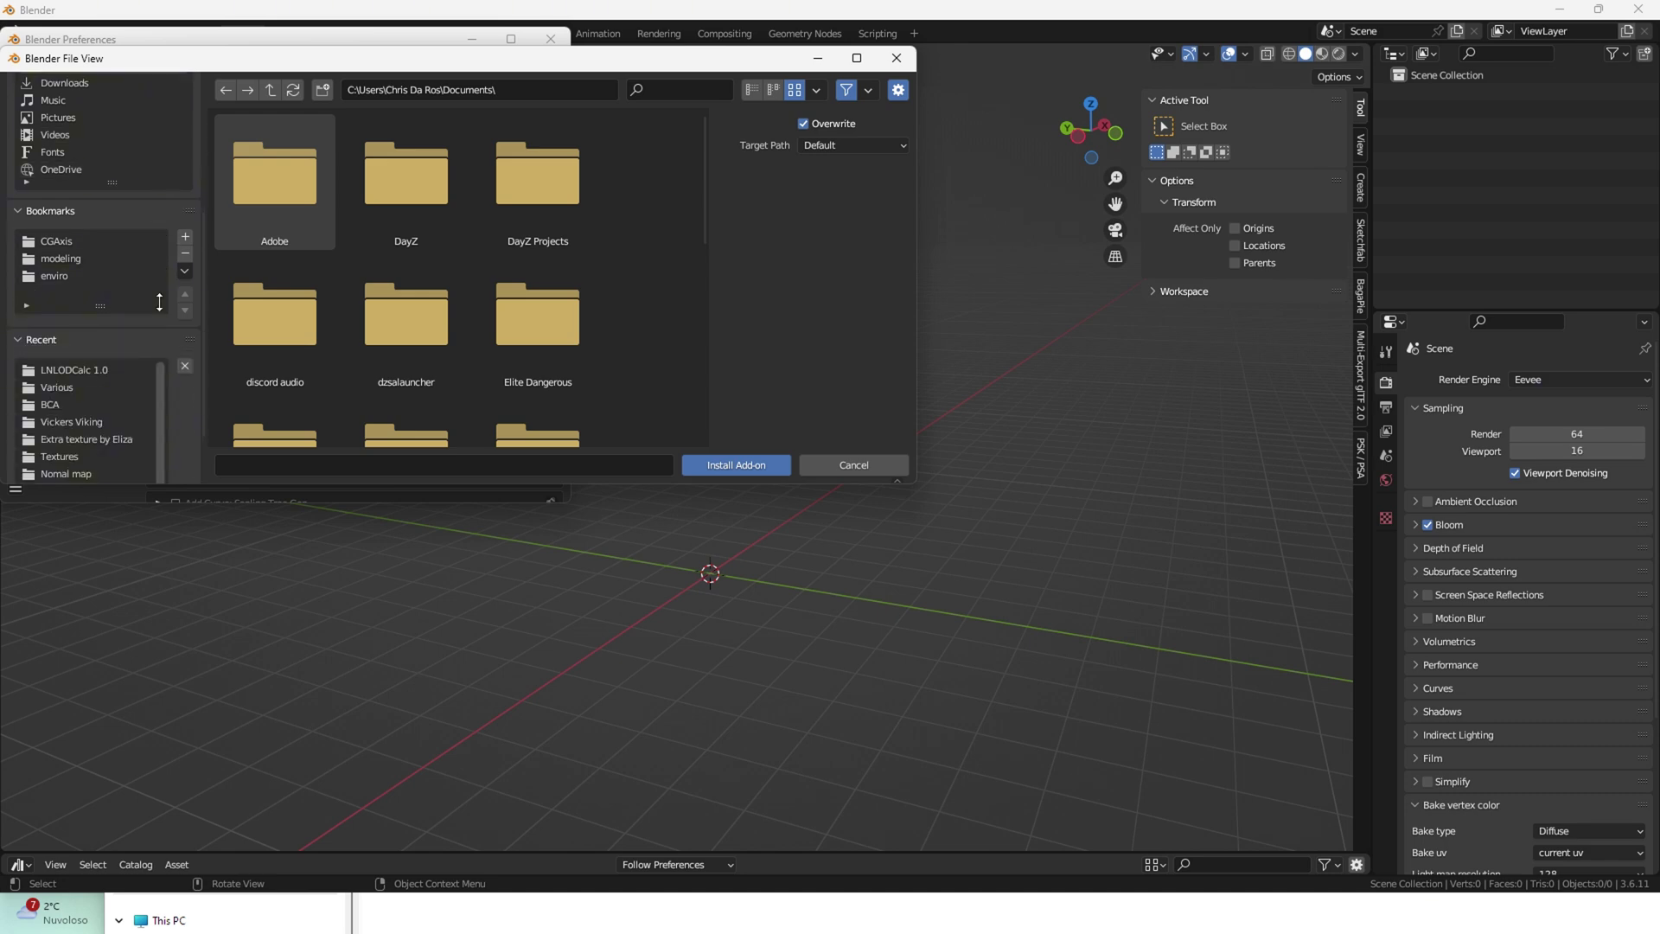
left_click(100, 369)
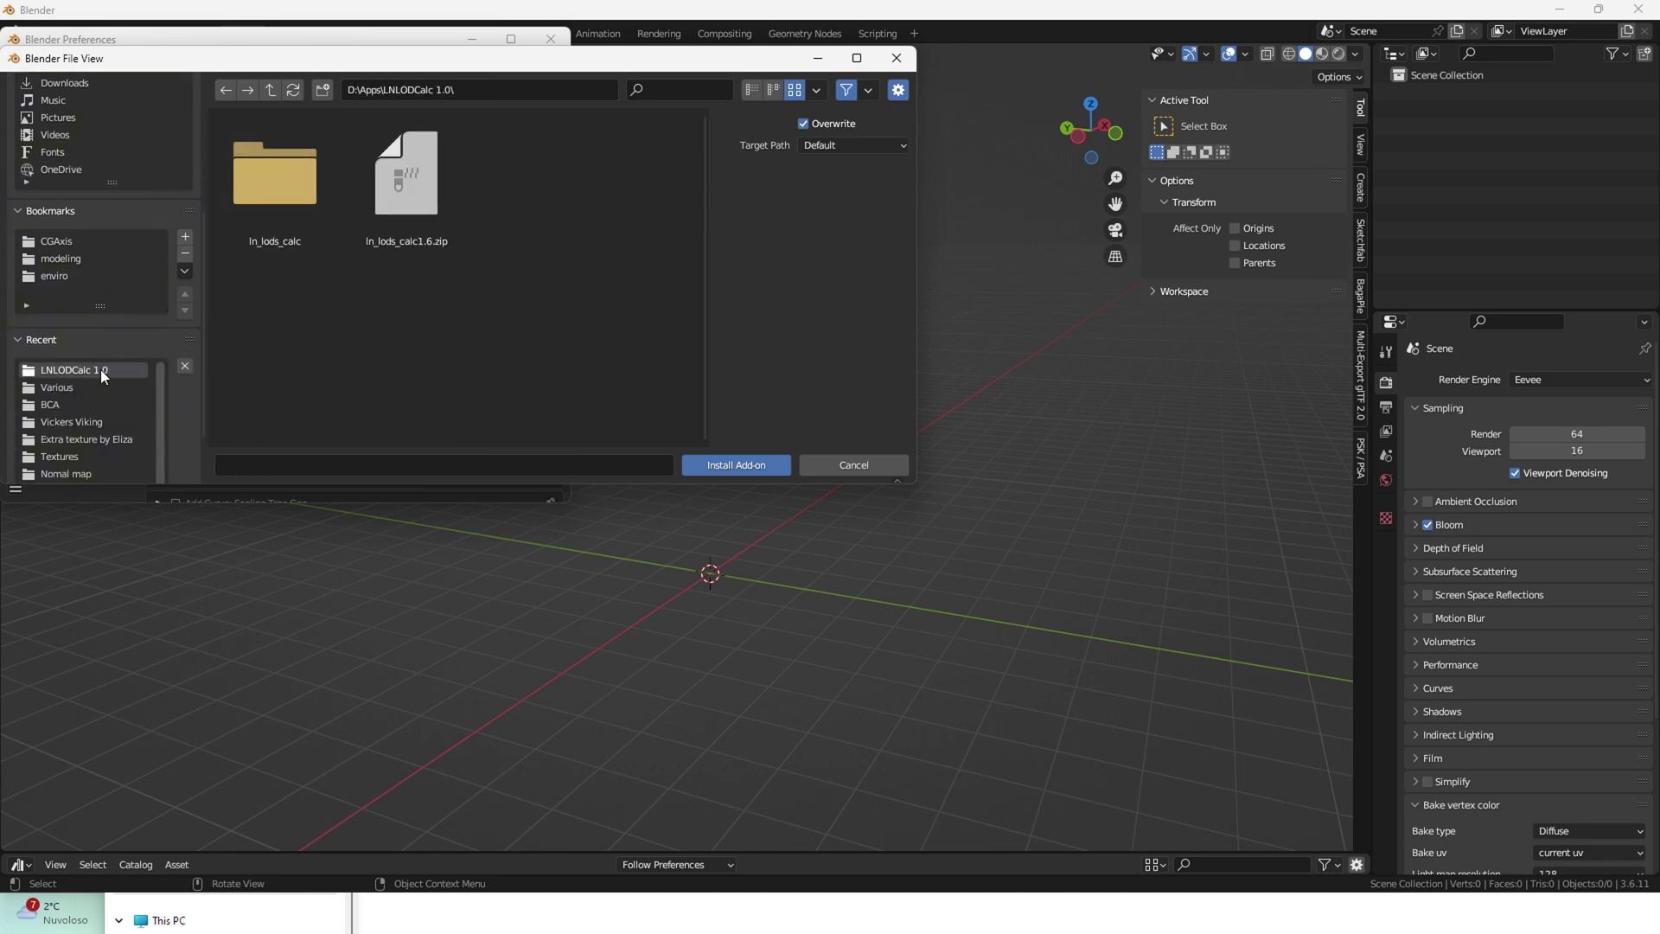
left_click(402, 197)
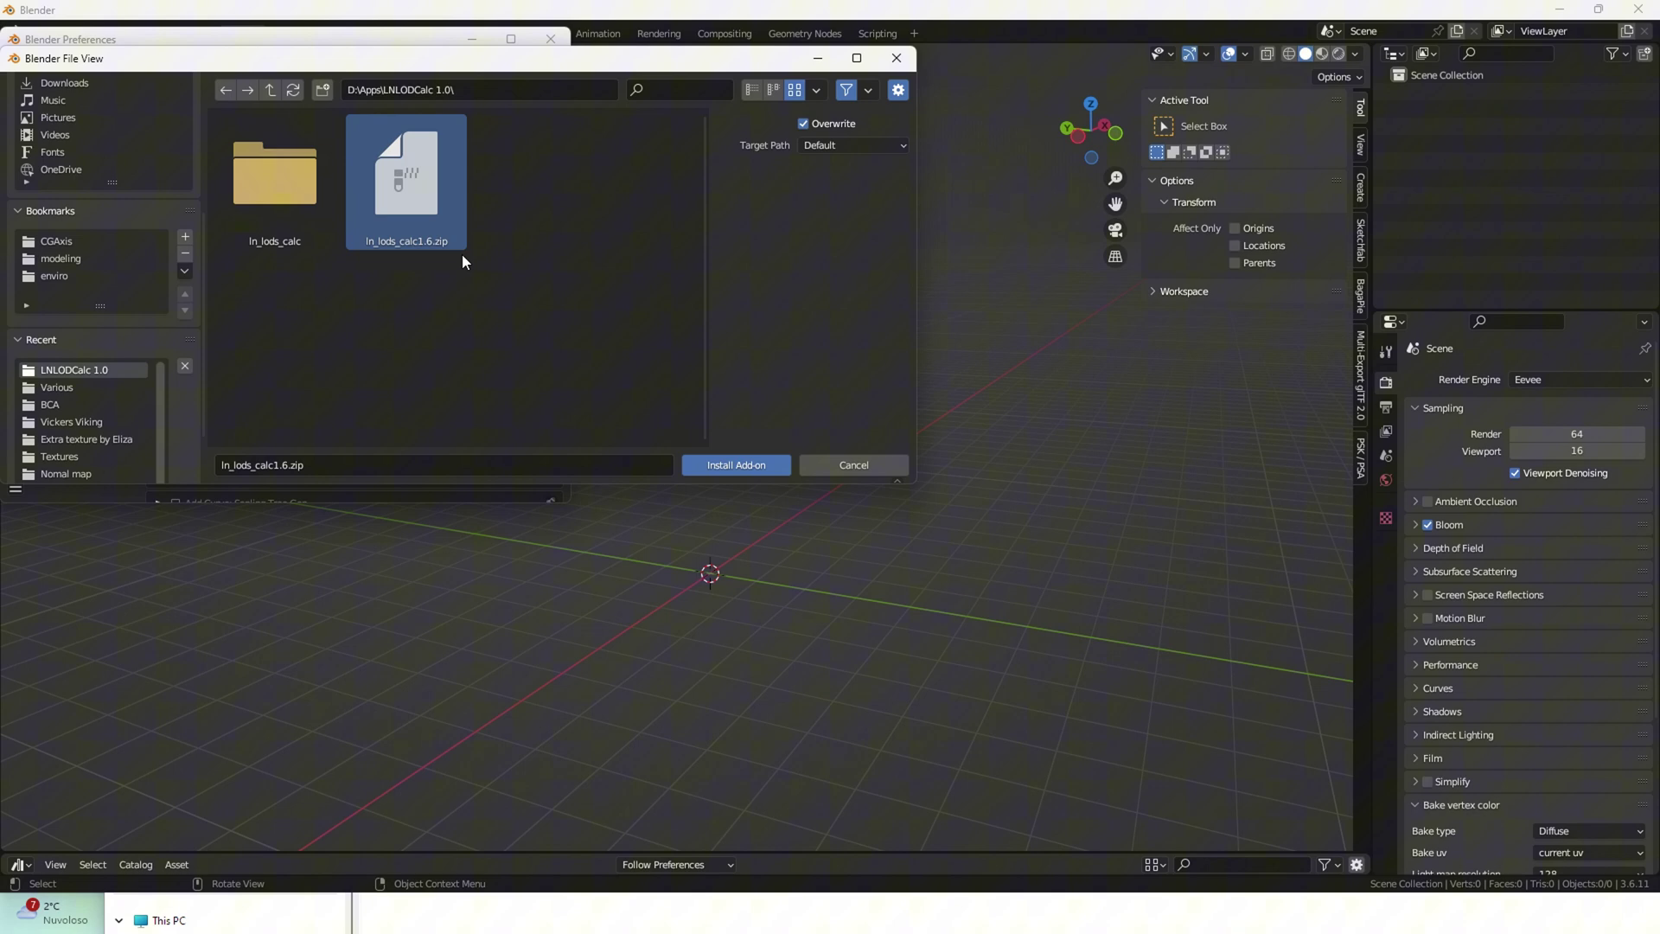
left_click(737, 467)
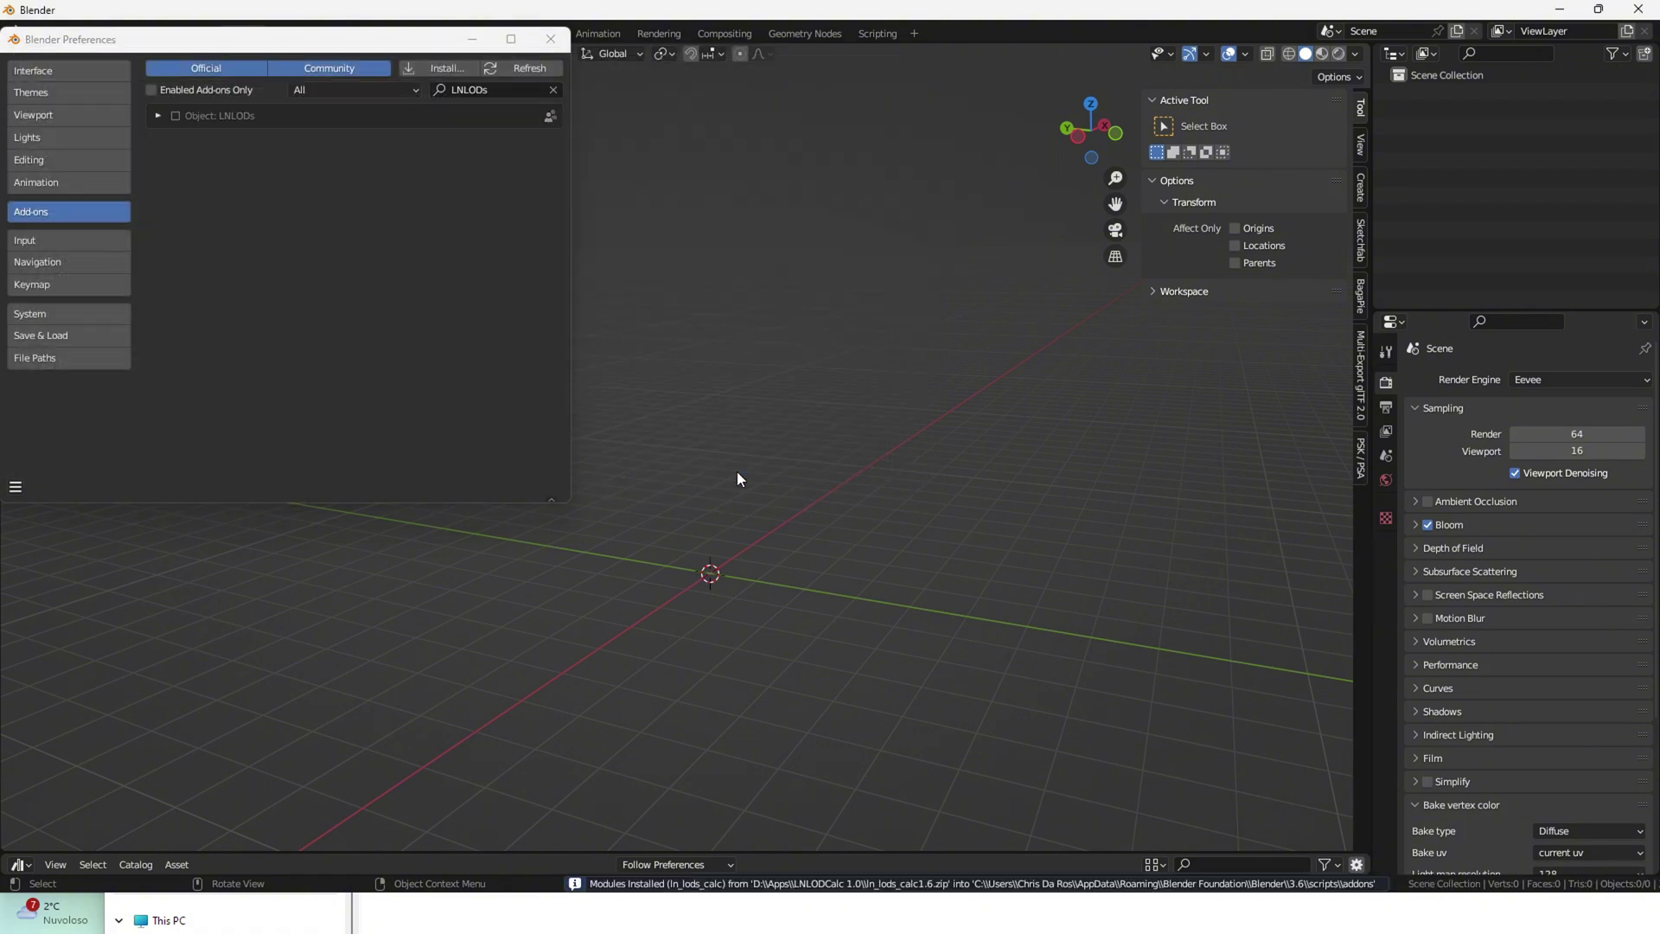
left_click(156, 116)
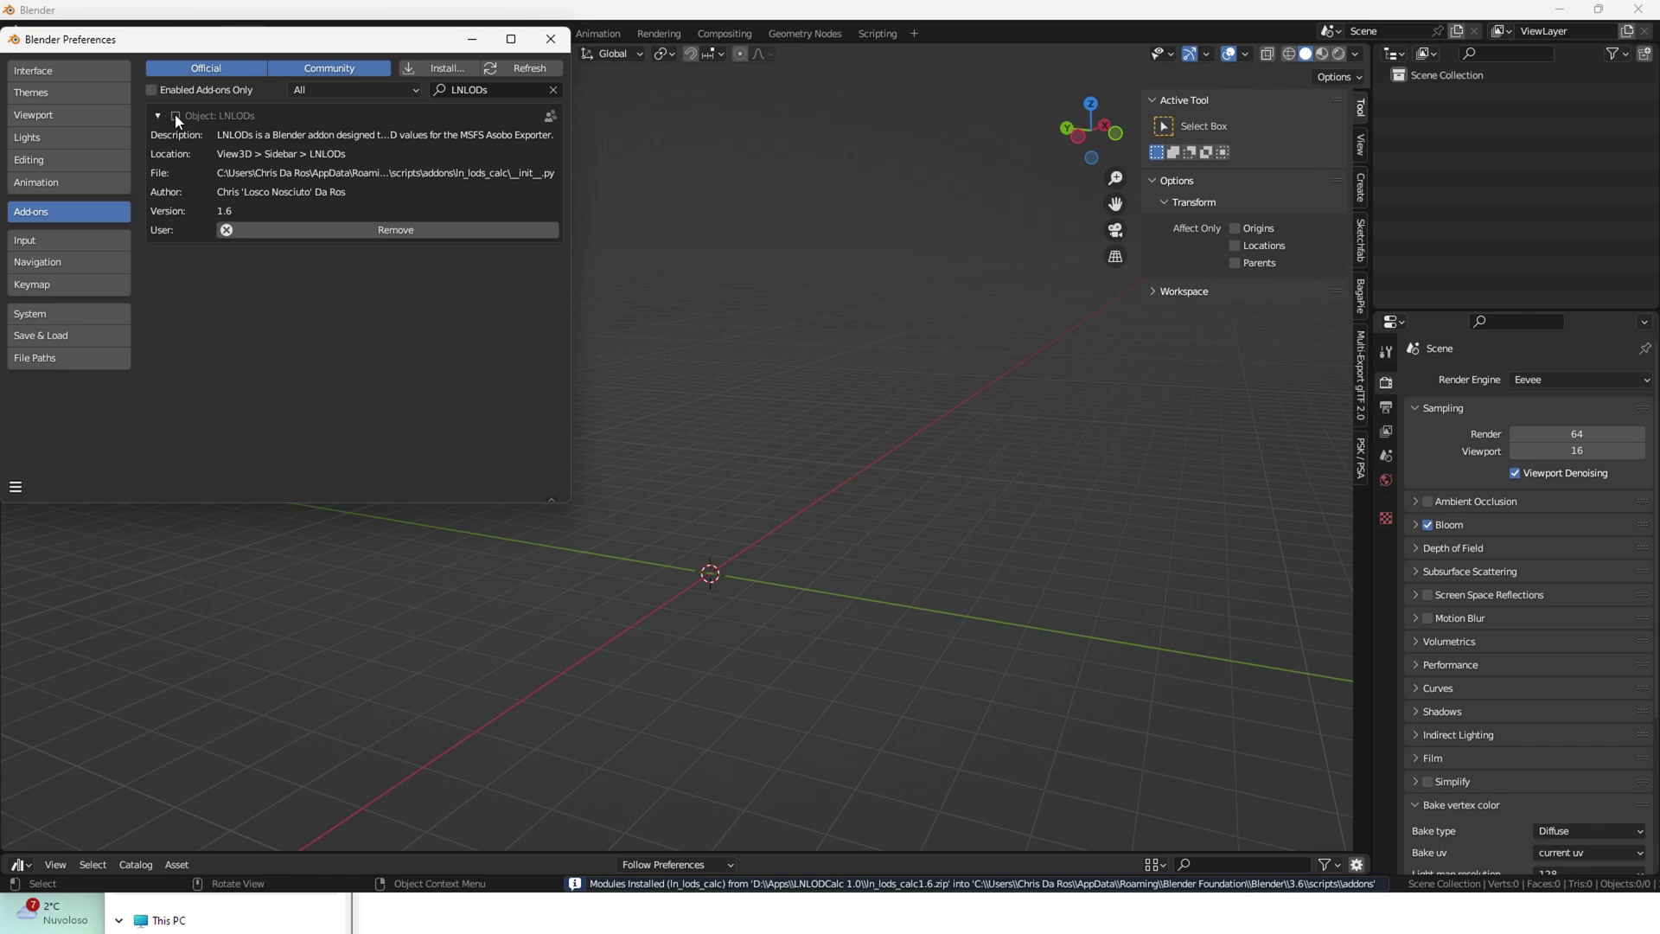
left_click(175, 115)
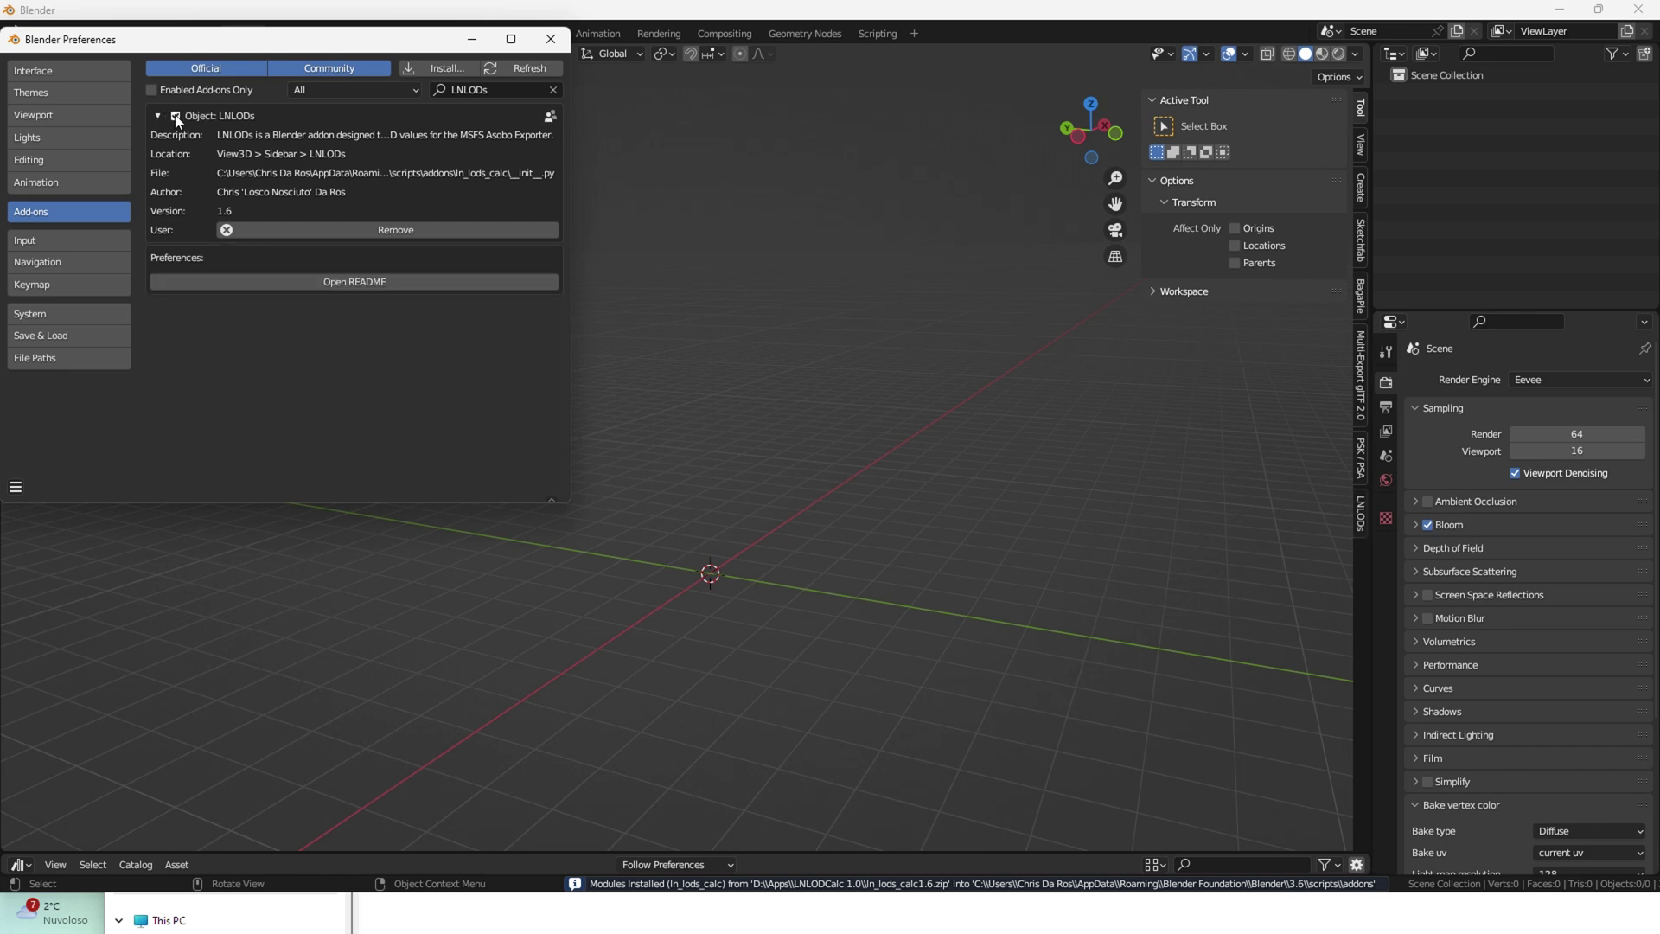
Open the LNLODs README and read its instructions on setting up collections and configuring the Multi Exporter
left_click(363, 282)
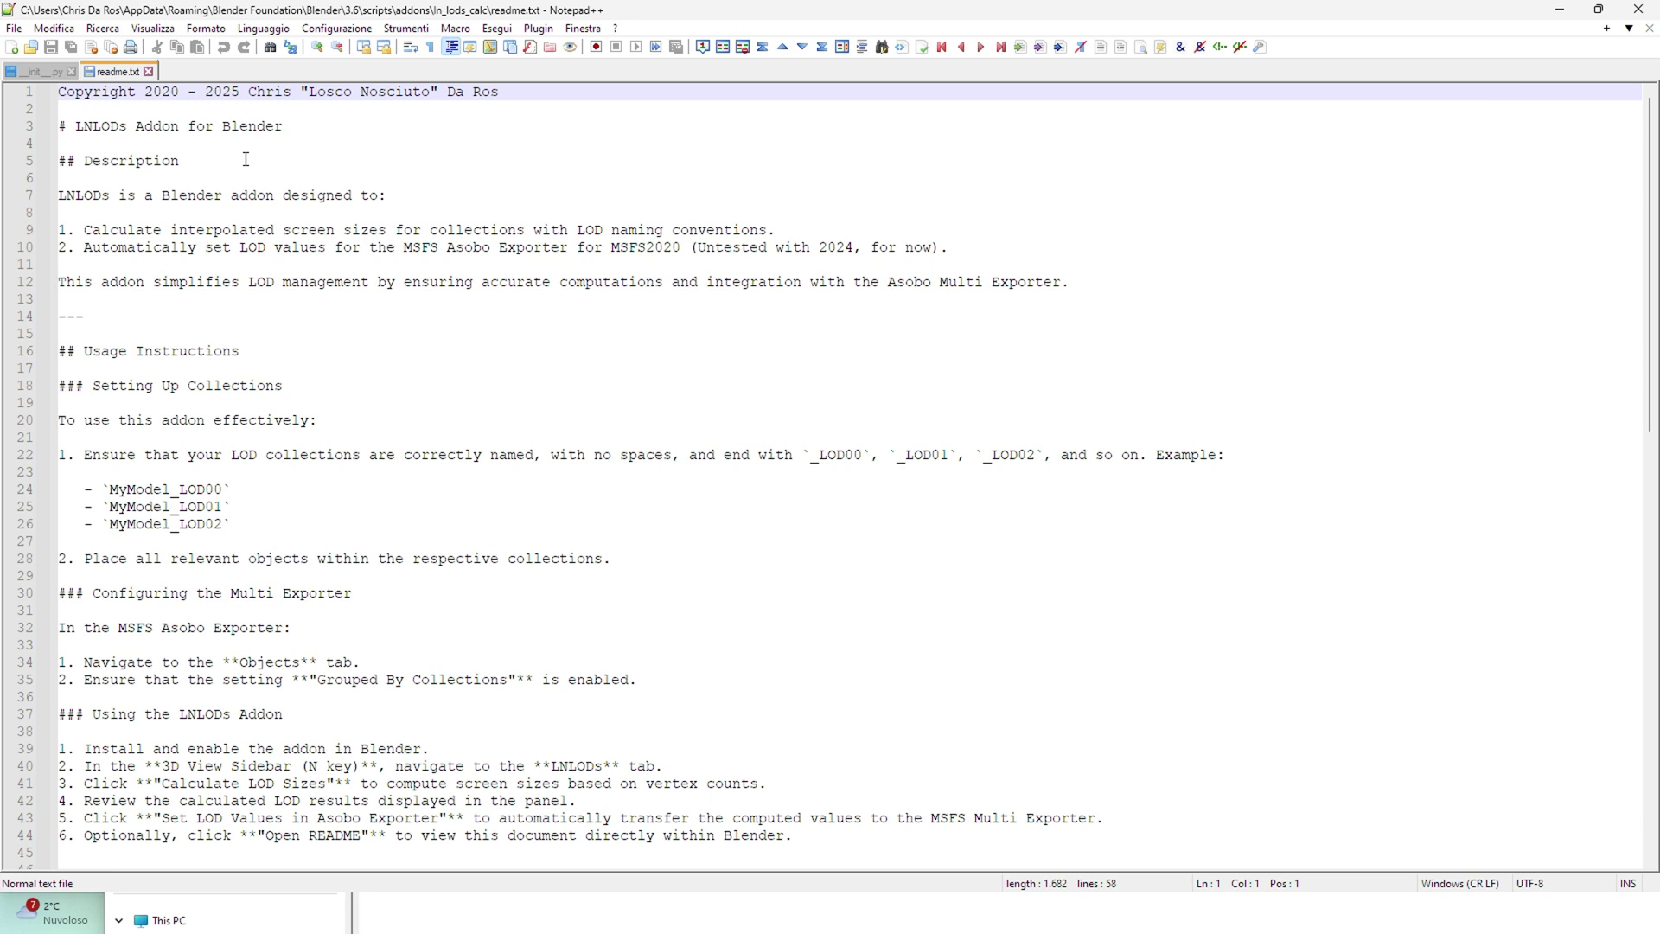
scroll(86, 147, "down", 2)
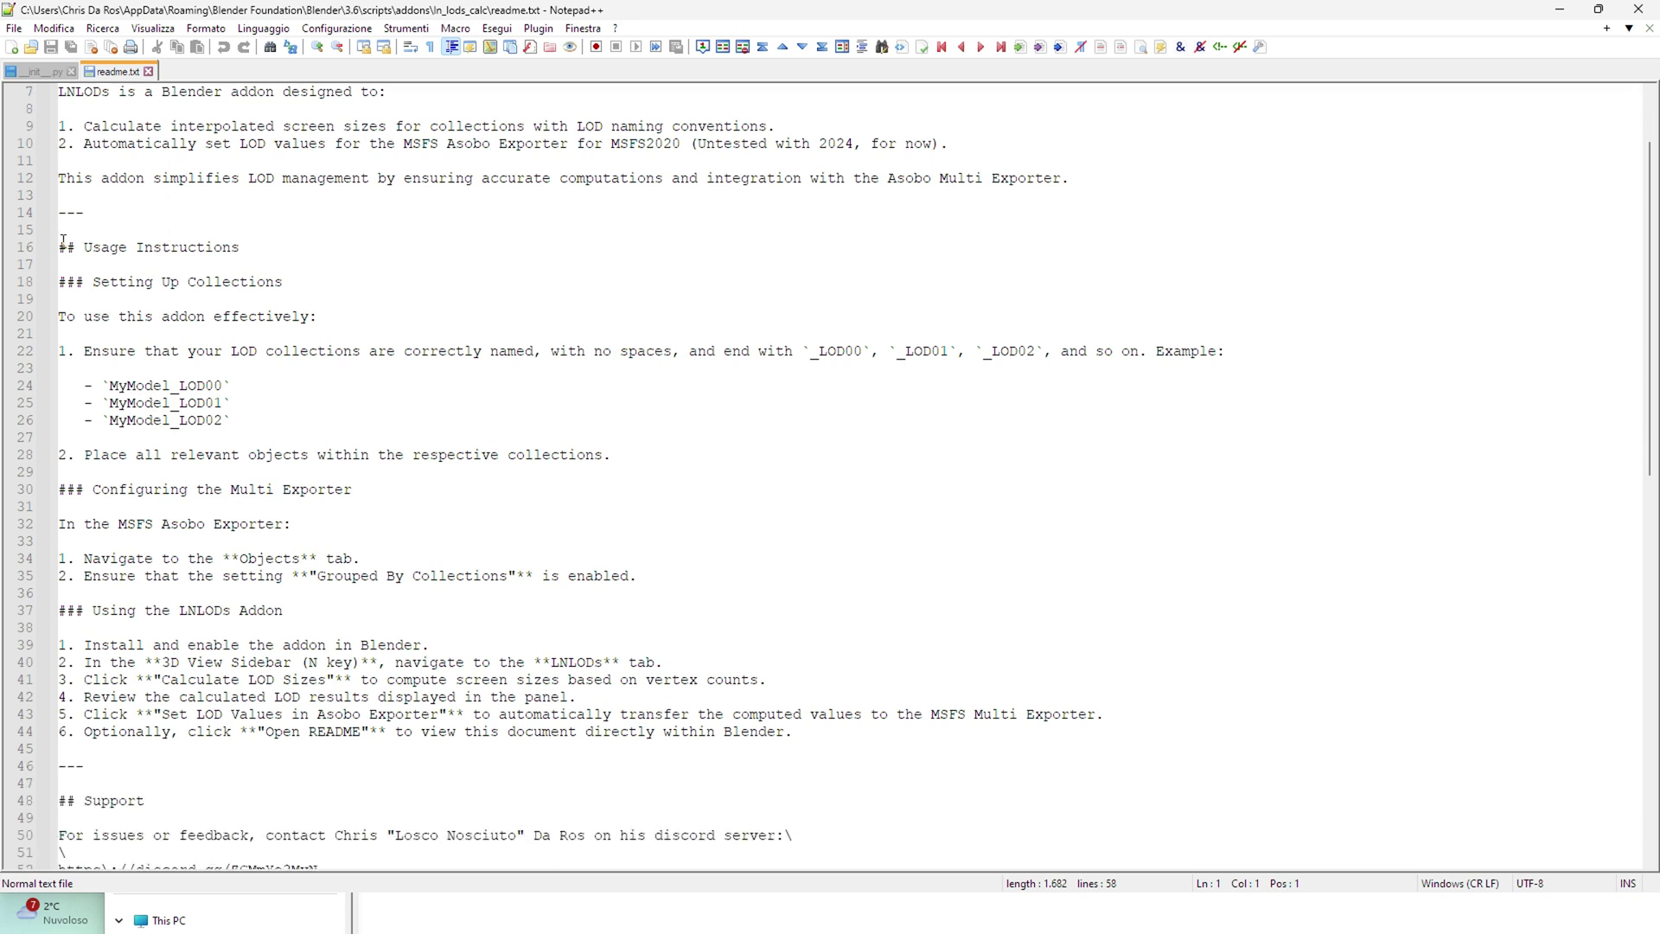
left_click_drag(59, 248, 698, 582)
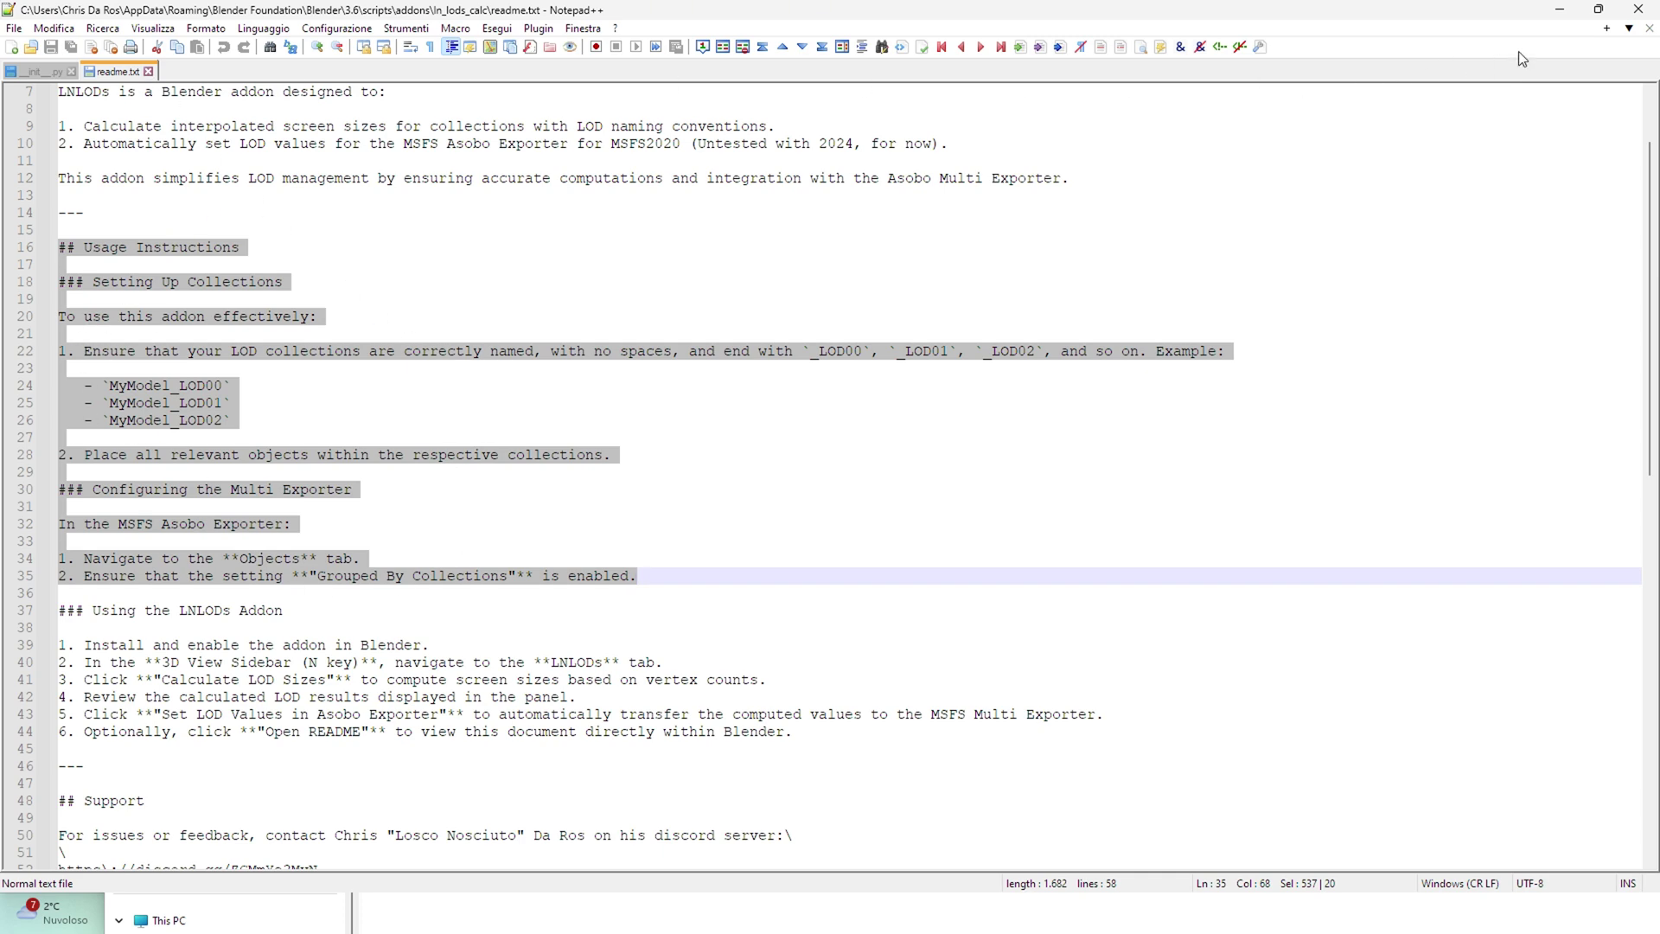
left_click(1565, 13)
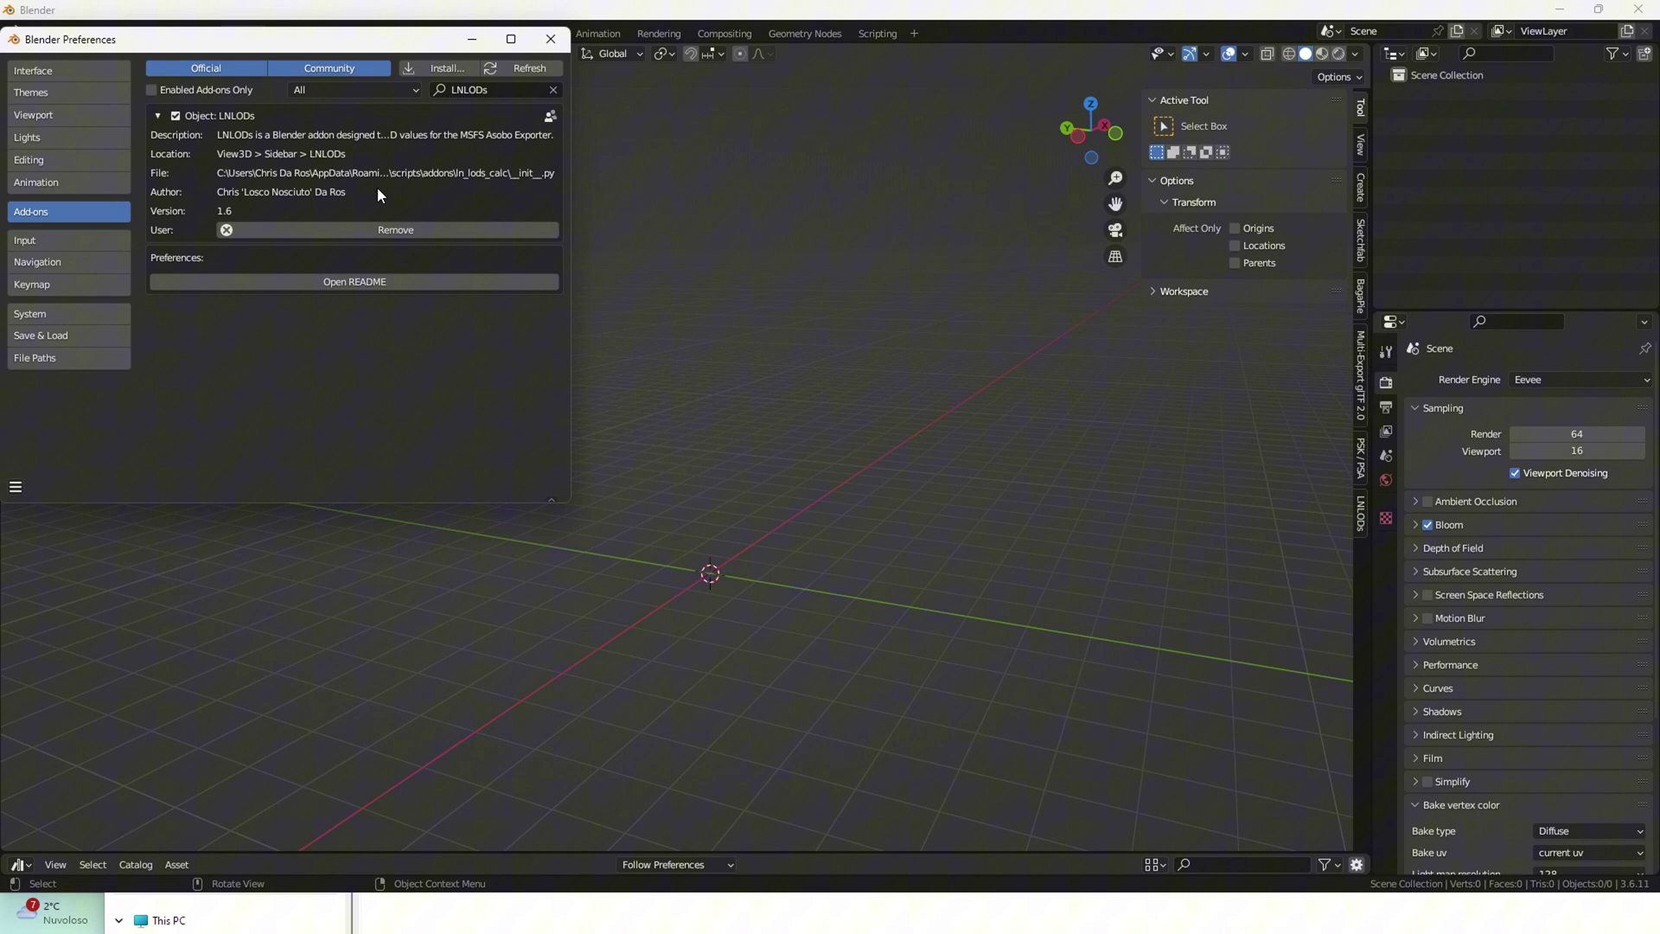
Close the preferences and open the recent file TestPlugin.blend without saving the untitled scene
left_click(551, 40)
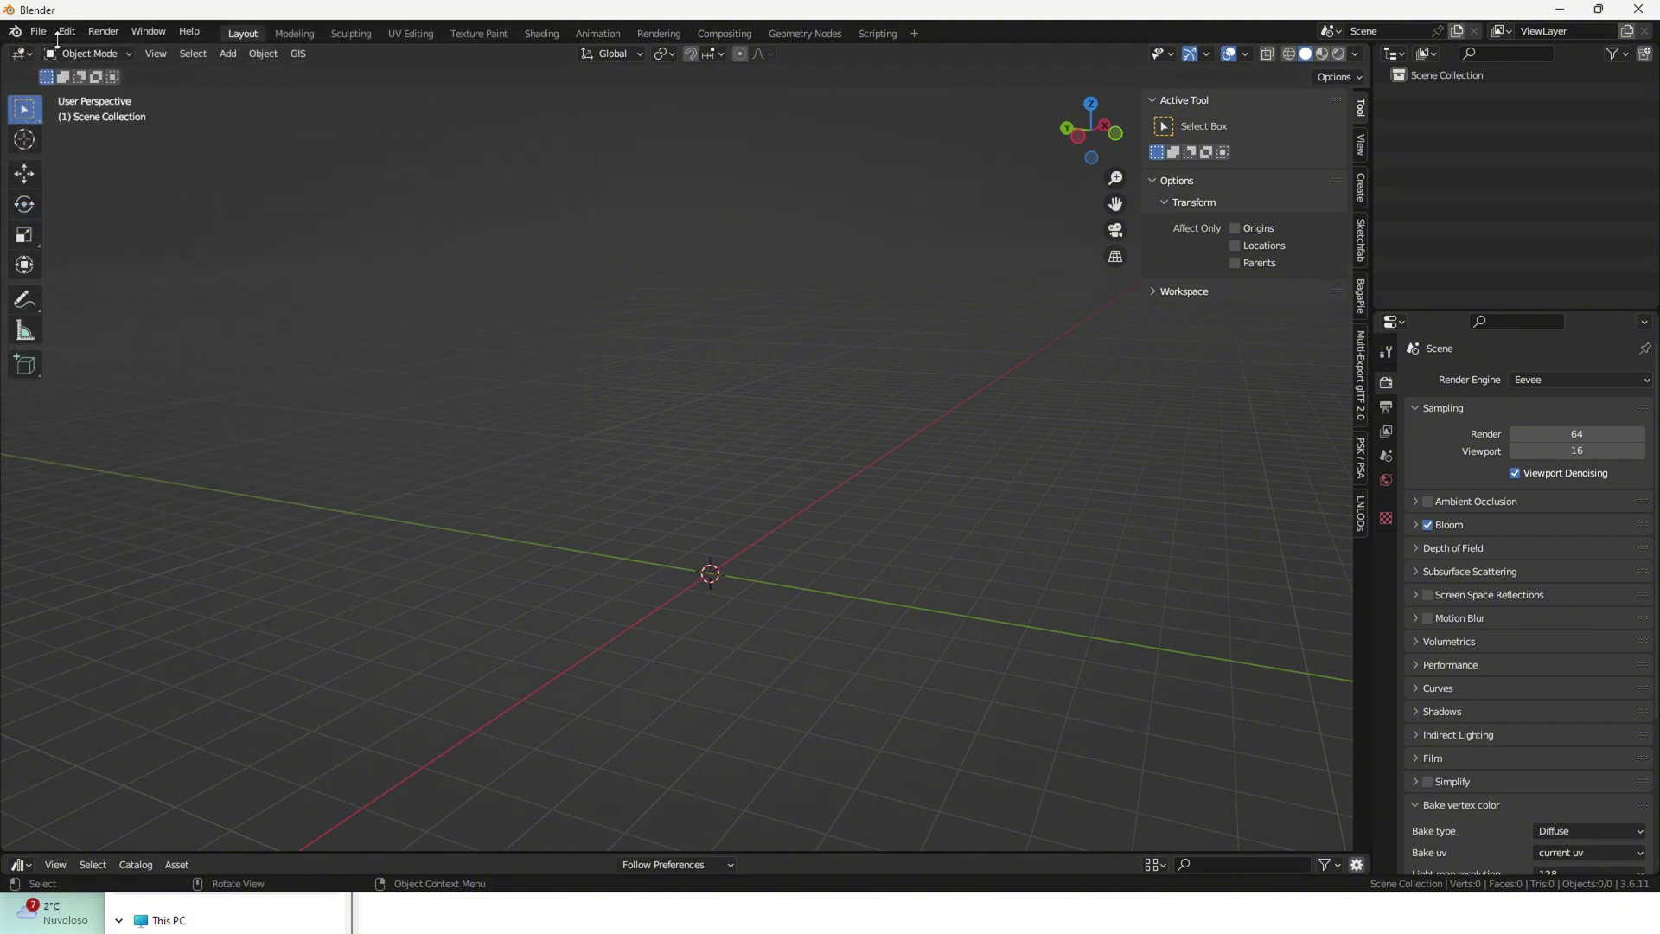
left_click(38, 32)
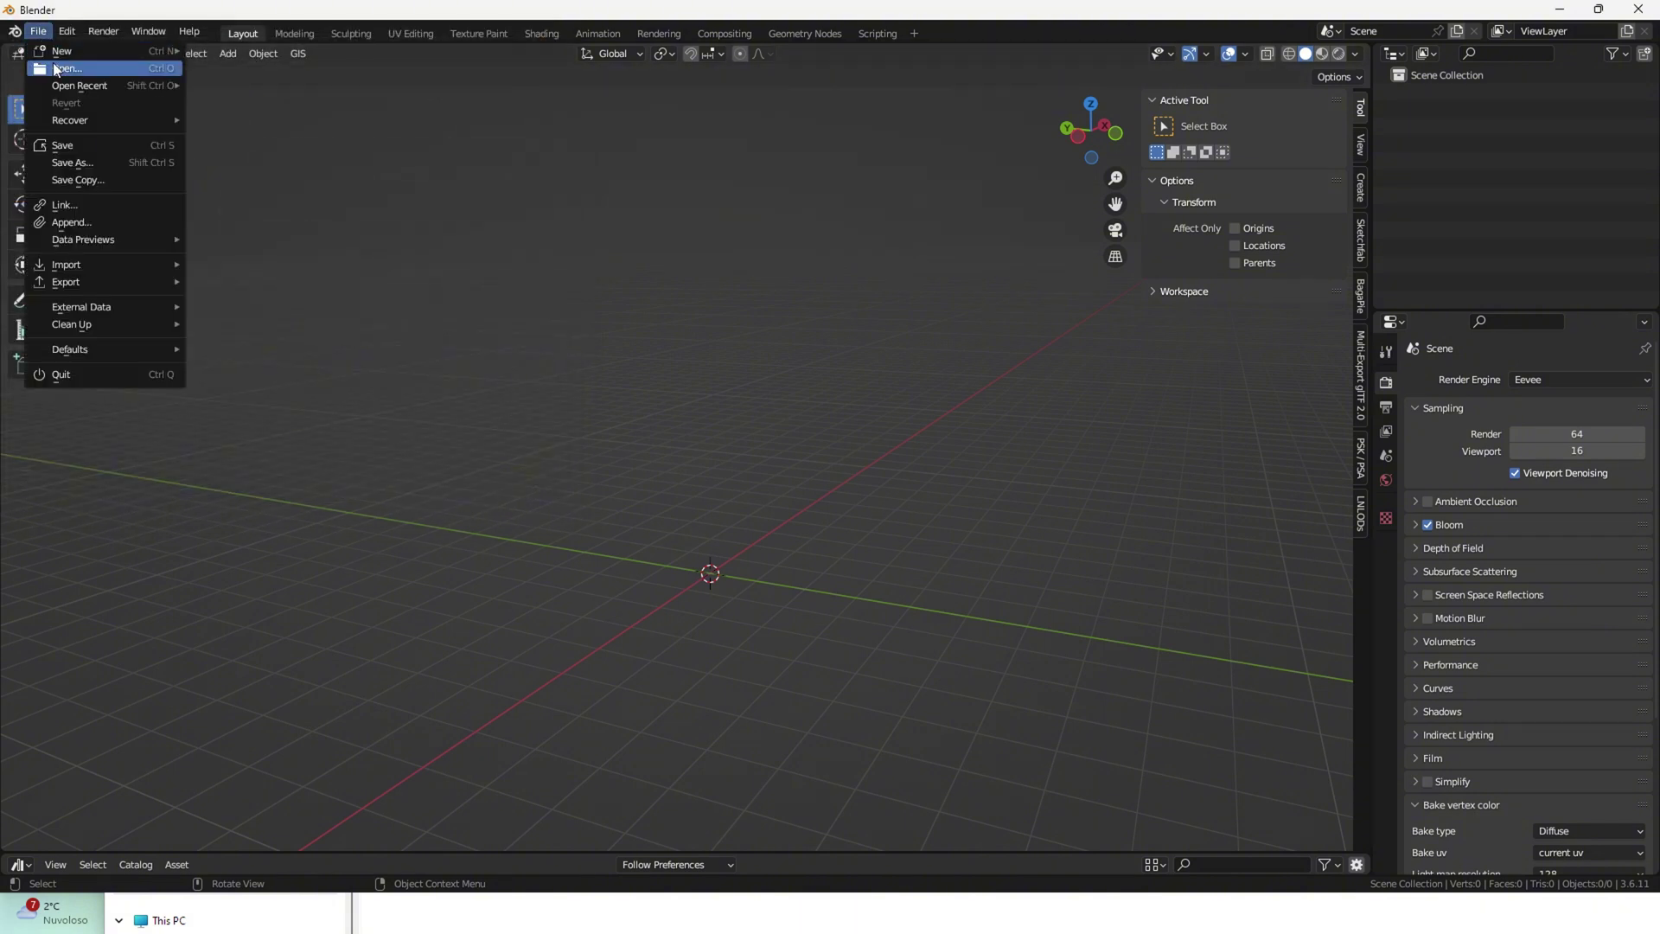
mouse_move(60, 86)
left_click(247, 83)
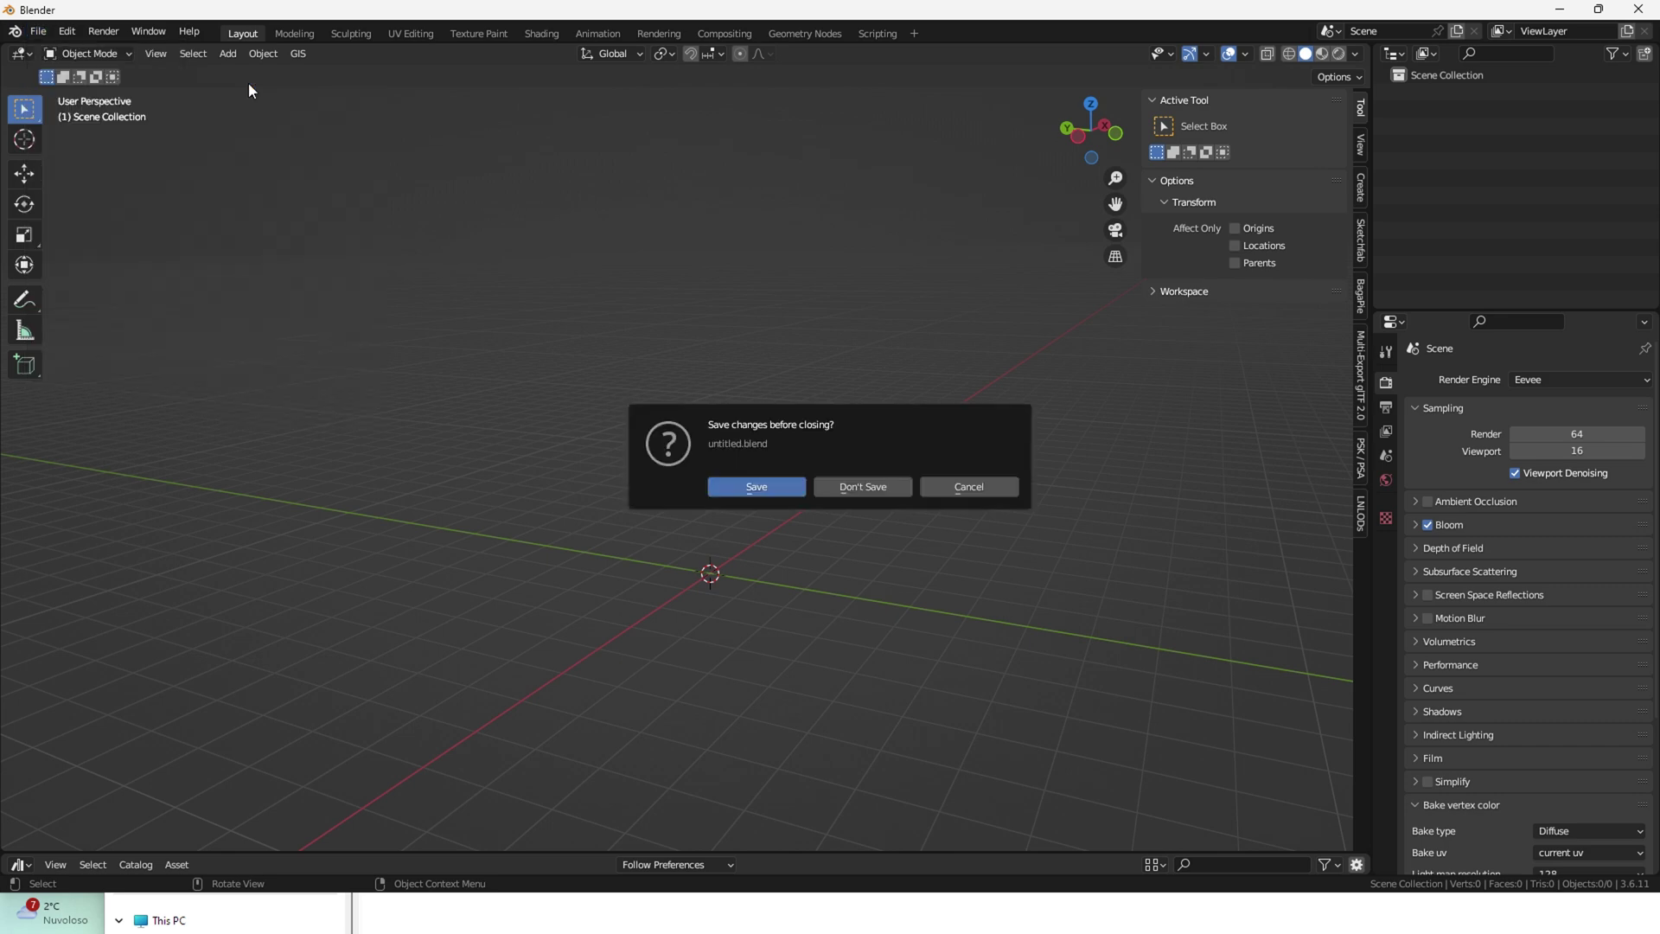
left_click(898, 486)
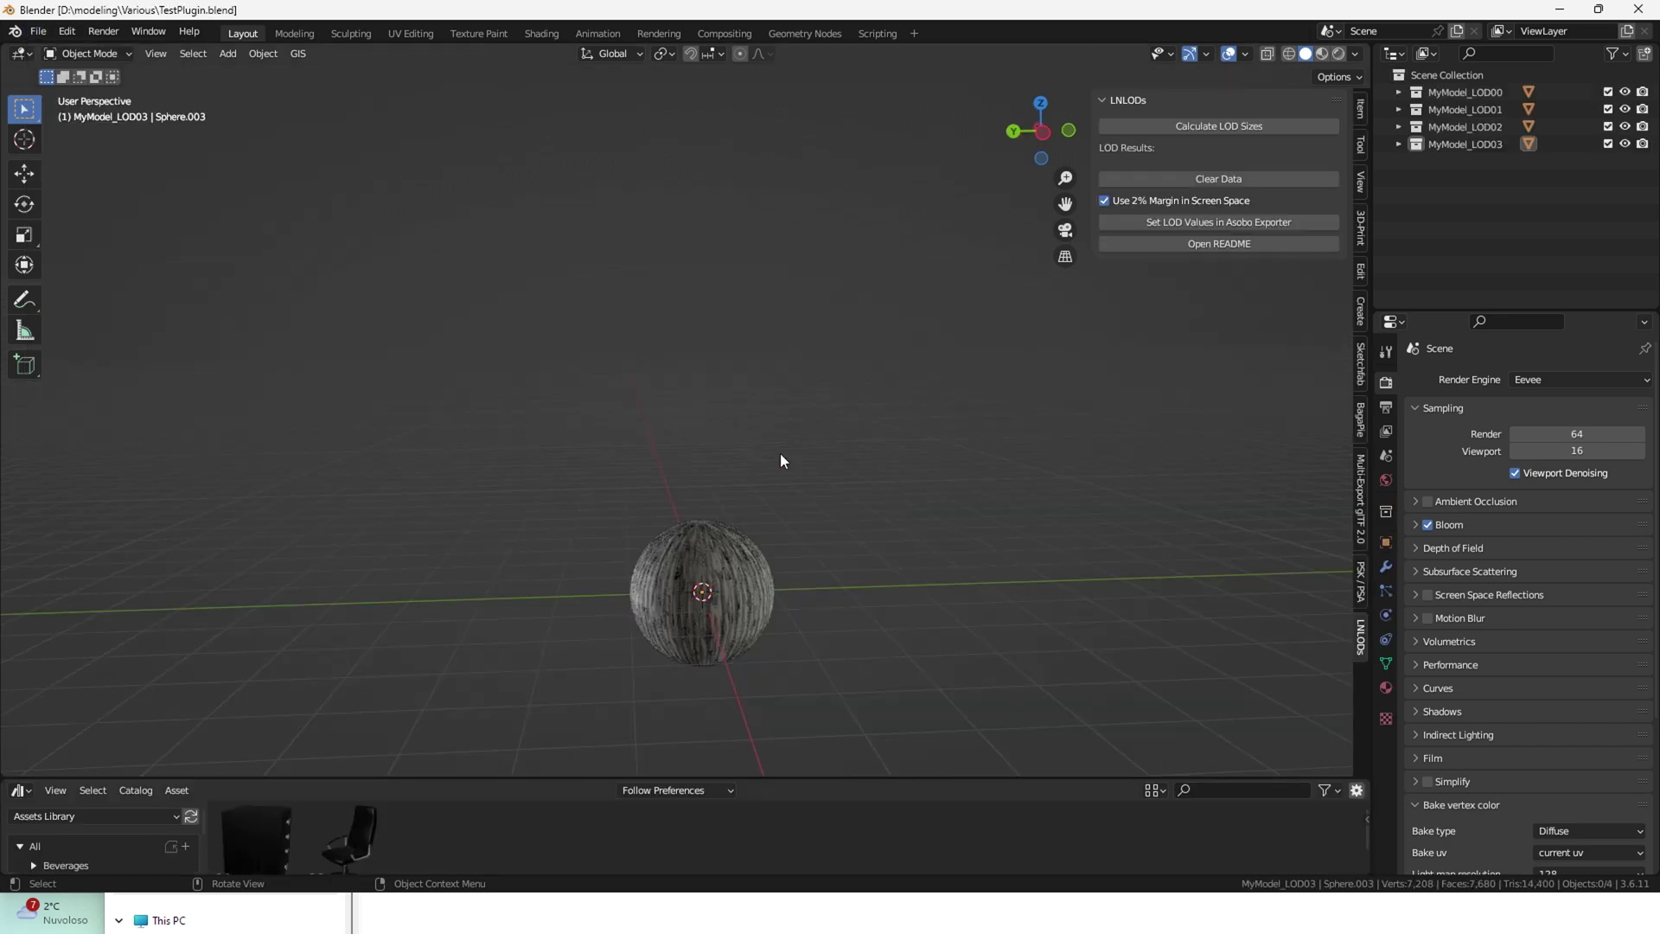
Isolate the Sphere in the MyModel_LOD00 collection and examine its mesh in Edit Mode
middle_click_drag(779, 453, 770, 459)
left_click(1399, 92)
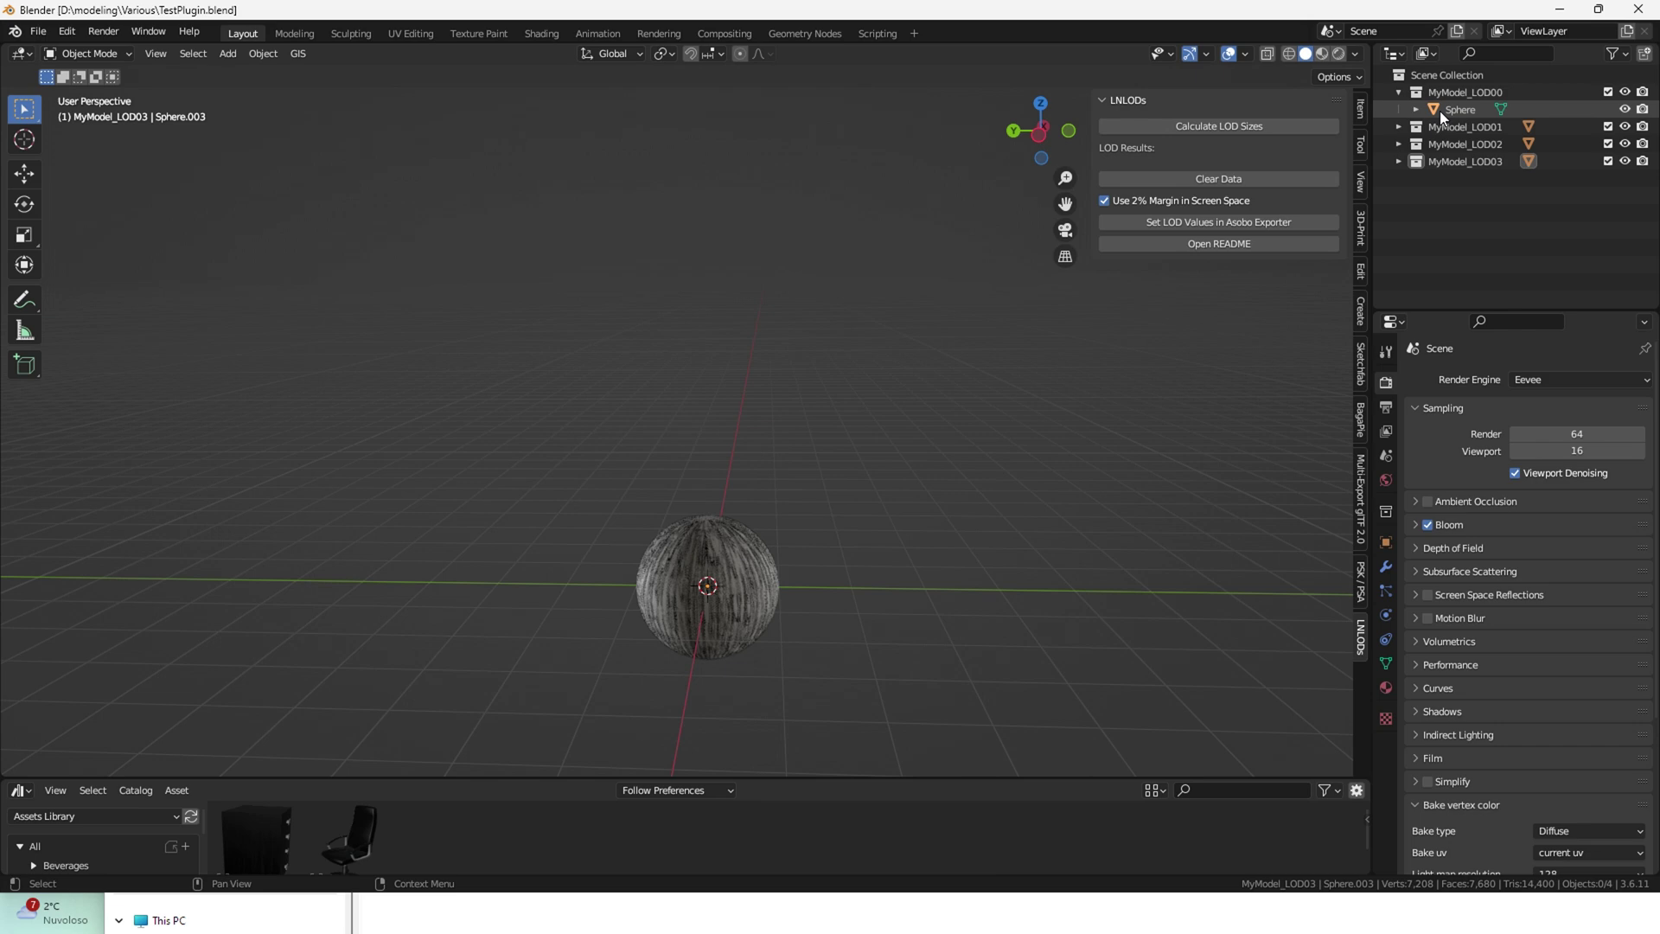
left_click(1444, 110)
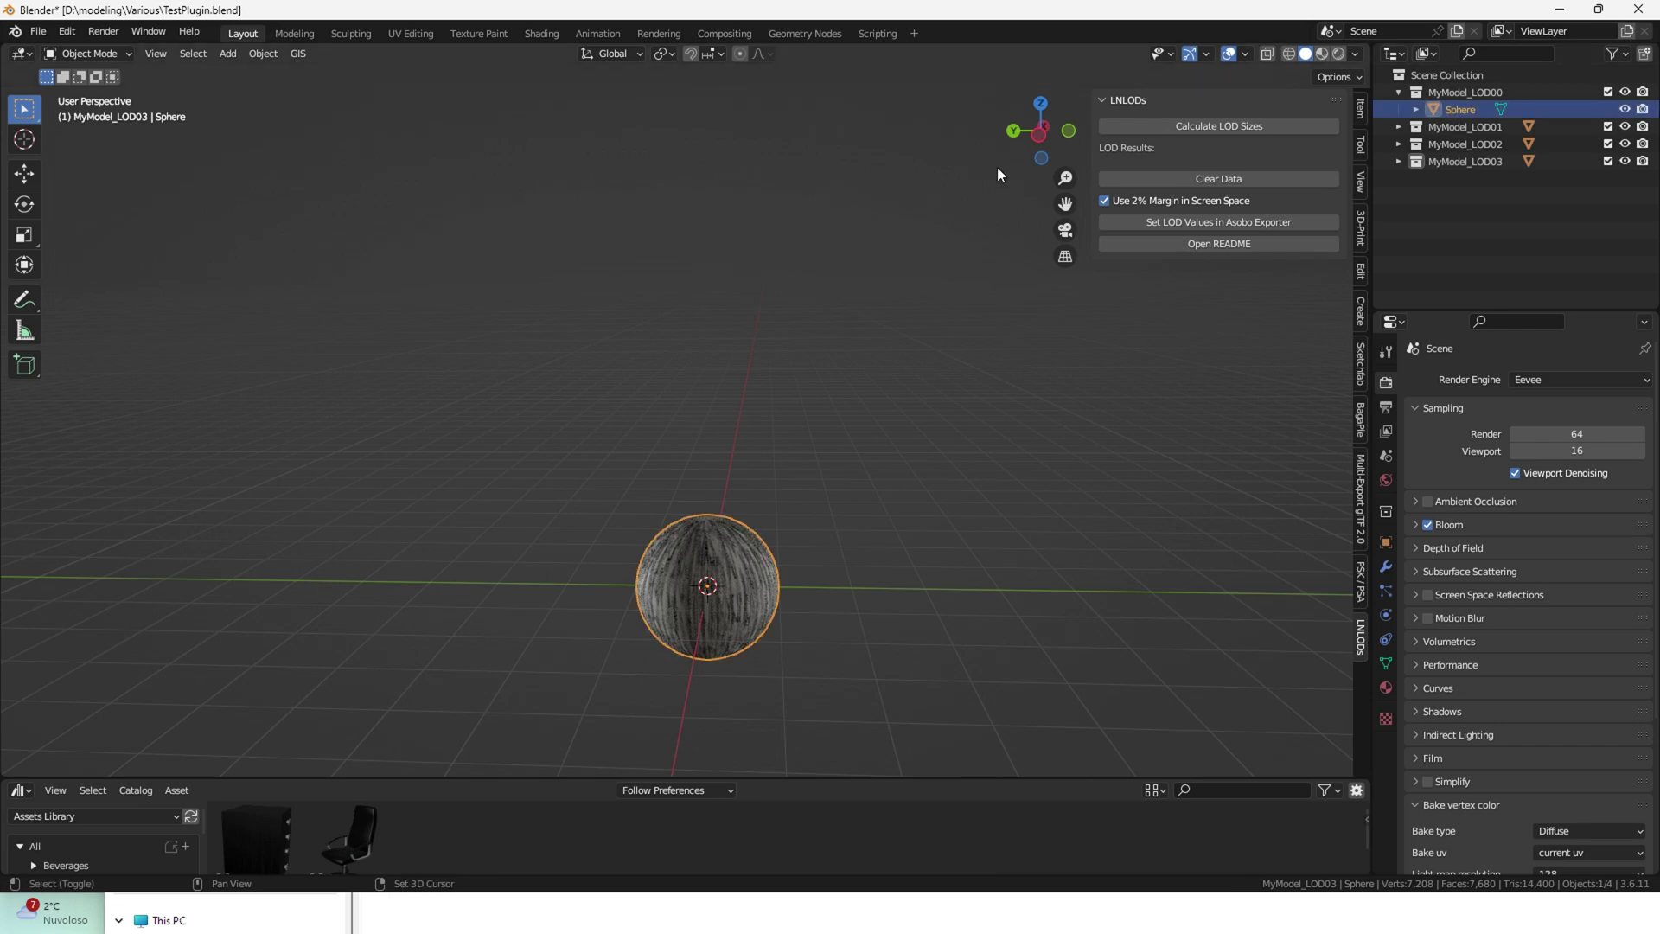
key("Tab")
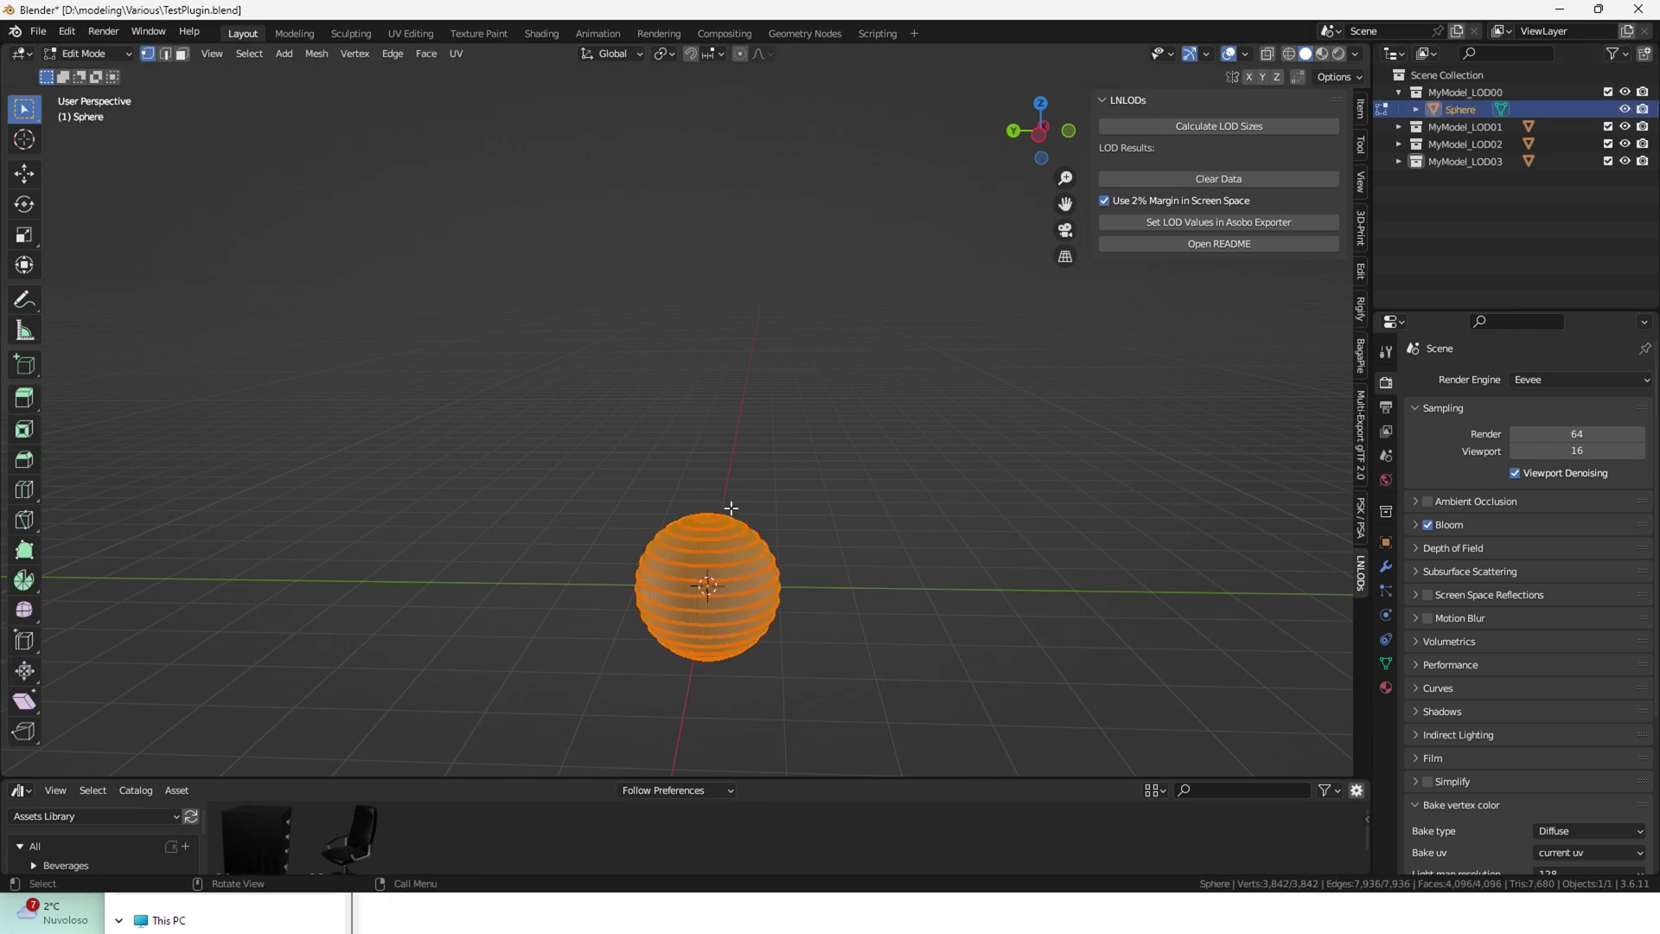
key("Tab")
key("Tab")
key("Tab")
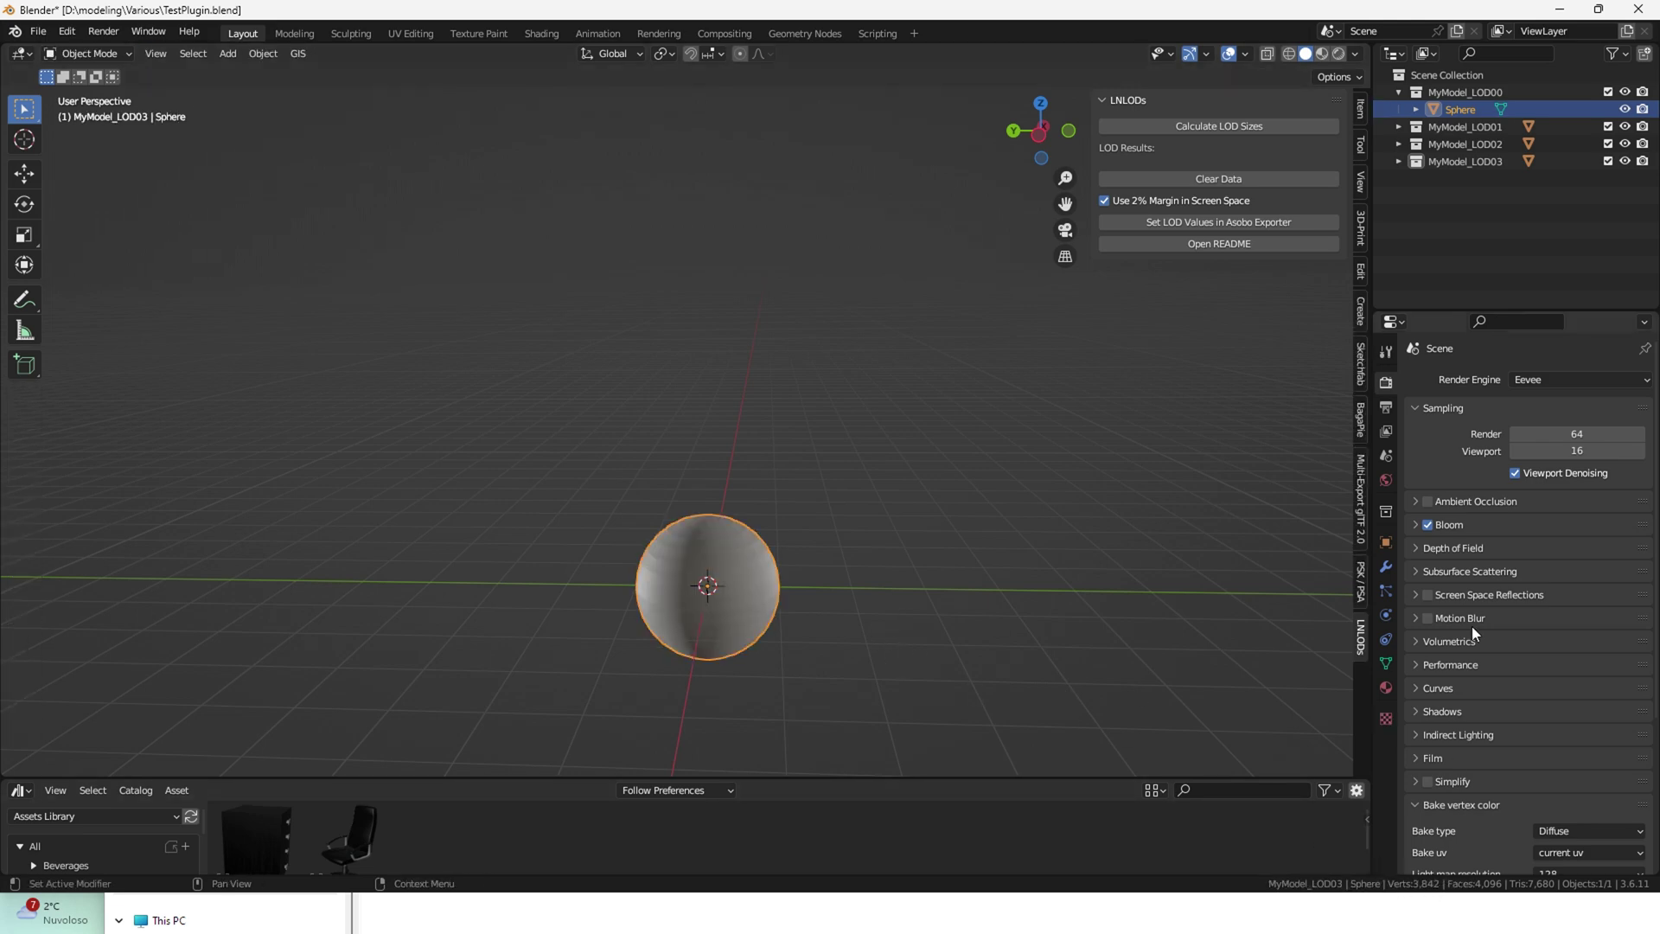
Show only Sphere.001 from the MyModel_LOD01 collection and examine its geometry statistics
left_click(1399, 91)
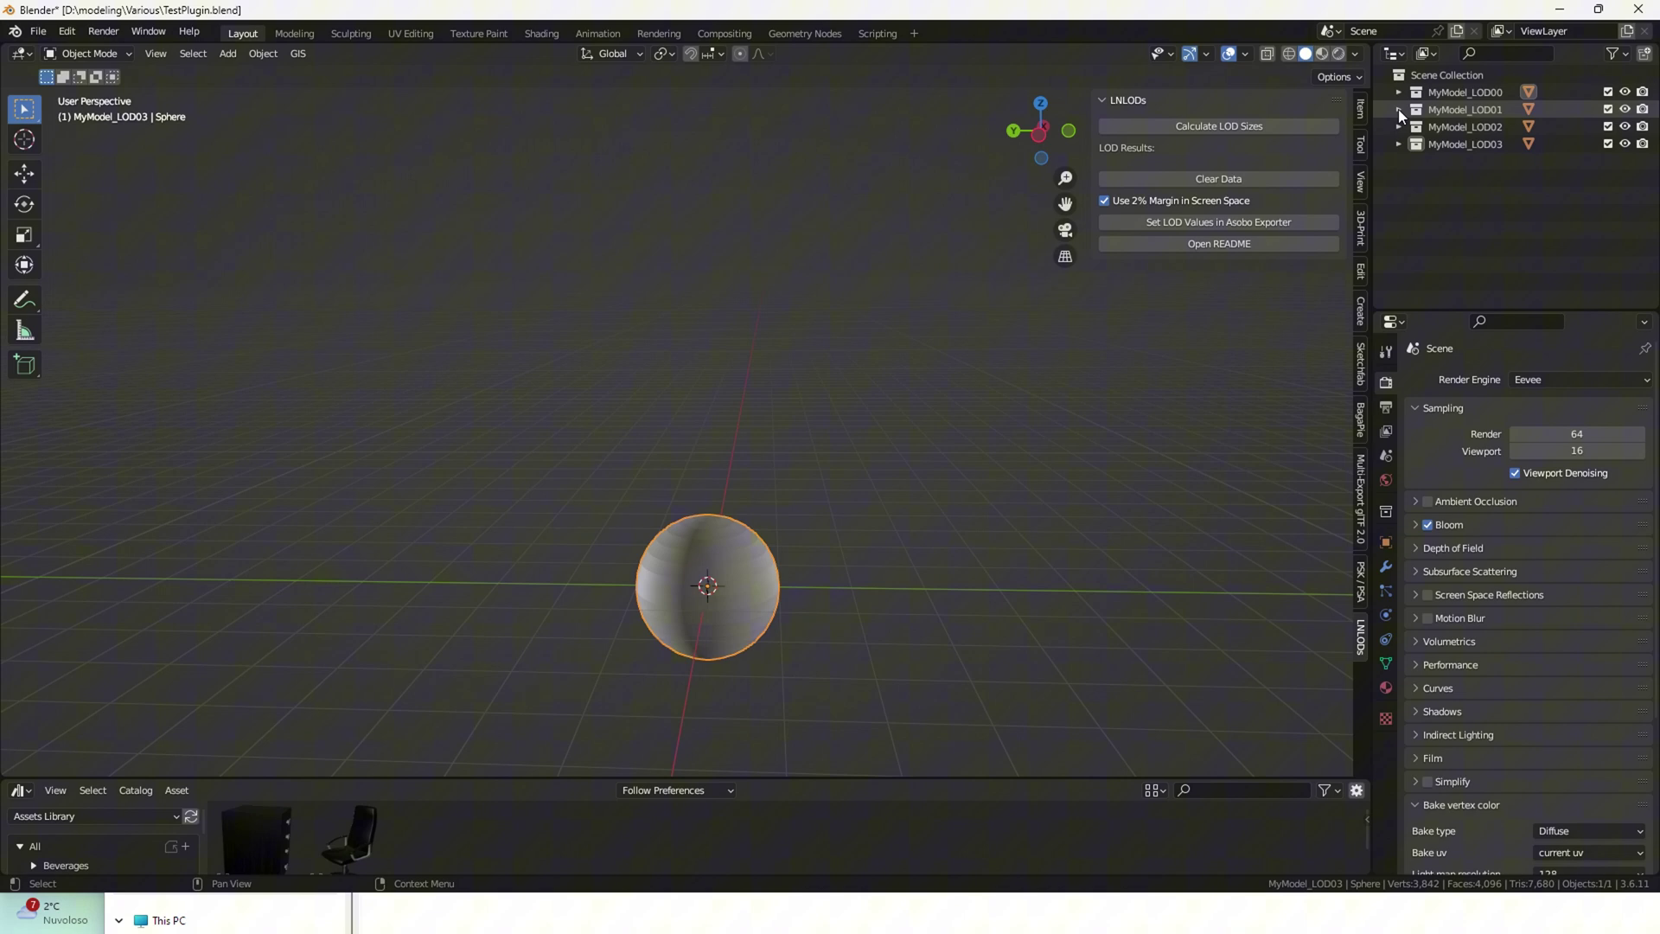
left_click(1398, 109)
left_click(1452, 126)
key("h")
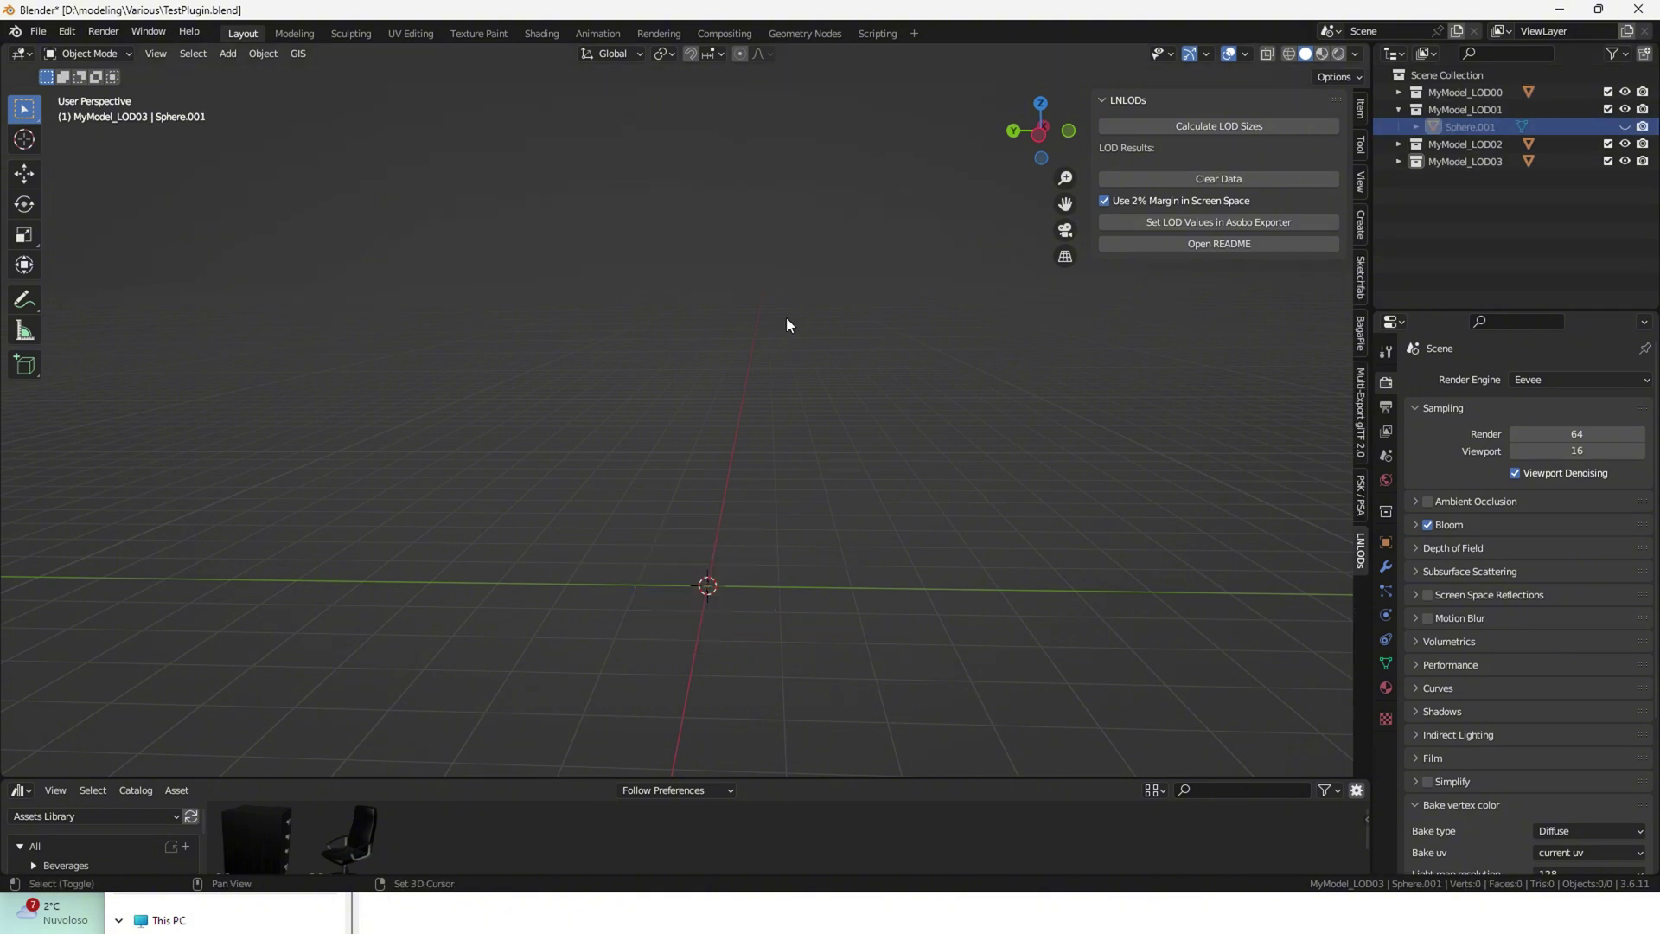
left_click(1625, 126)
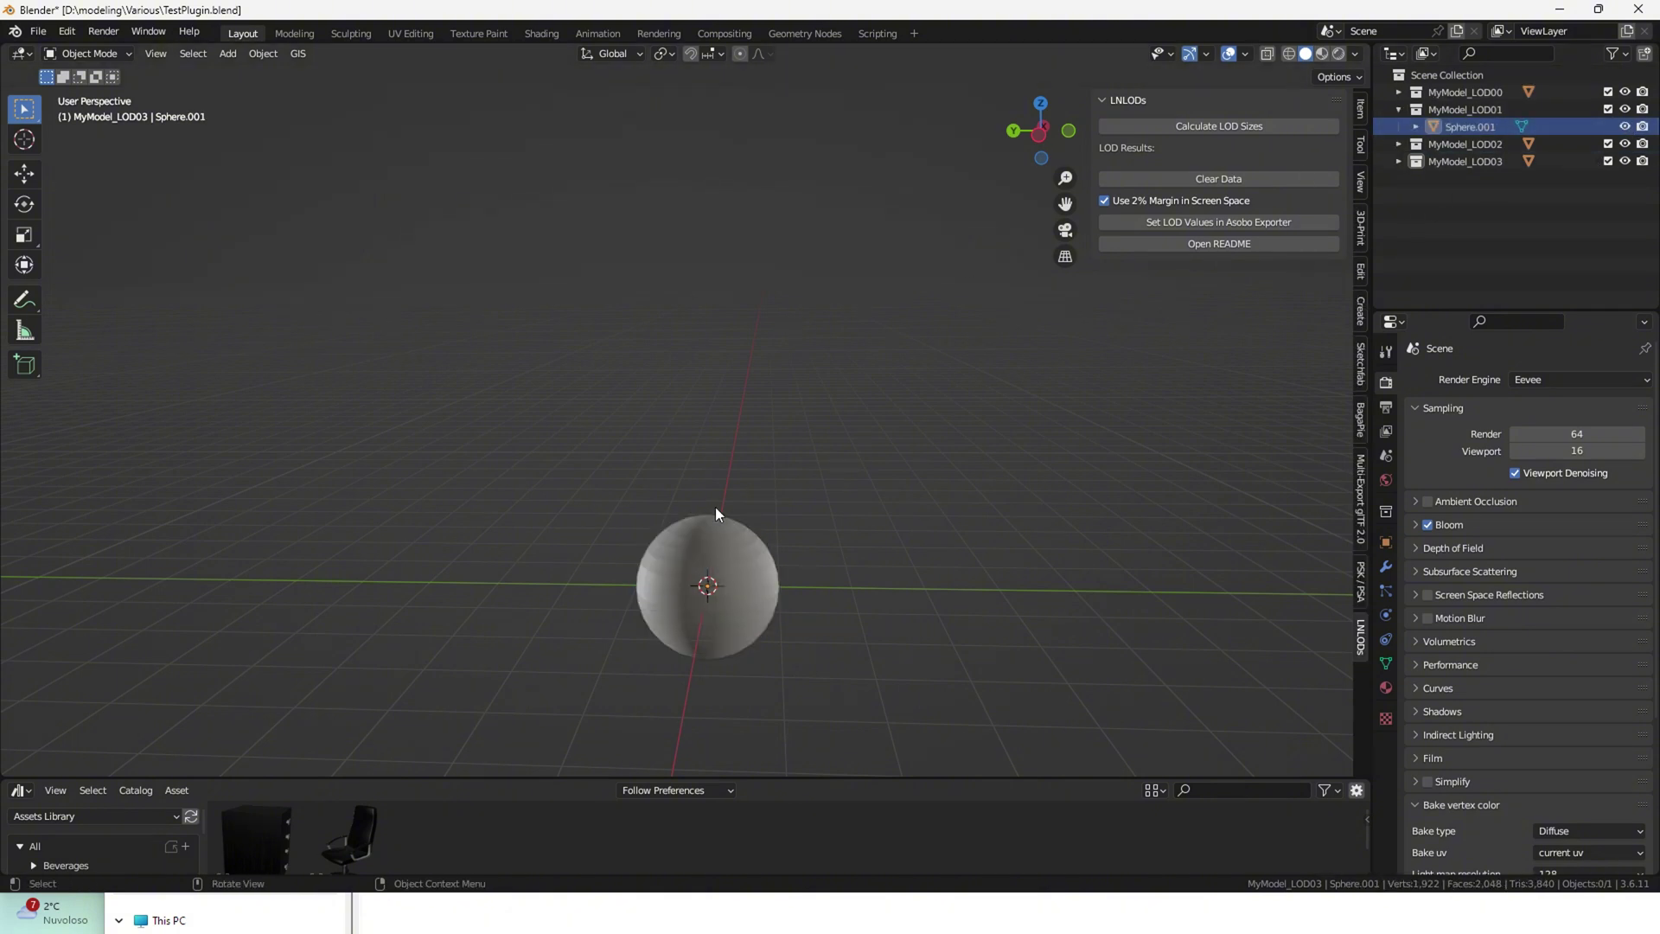
left_click(673, 531)
left_click(818, 489)
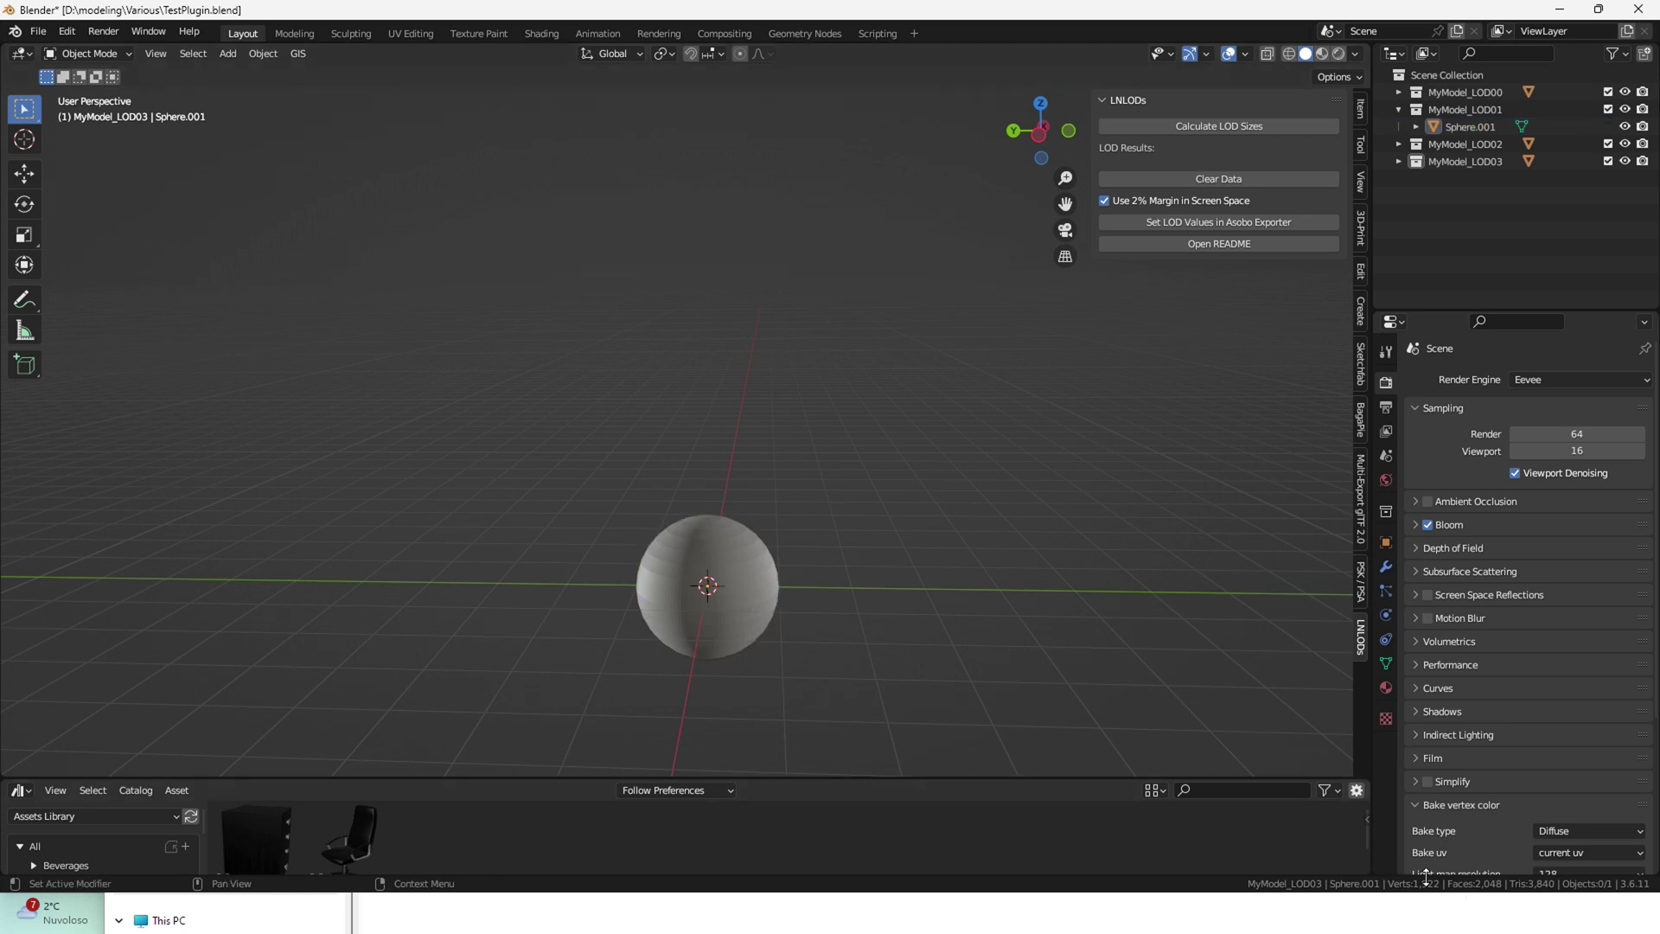
Expand all four MyModel LOD collections, unhide every object and clear the selection
left_click(1398, 109)
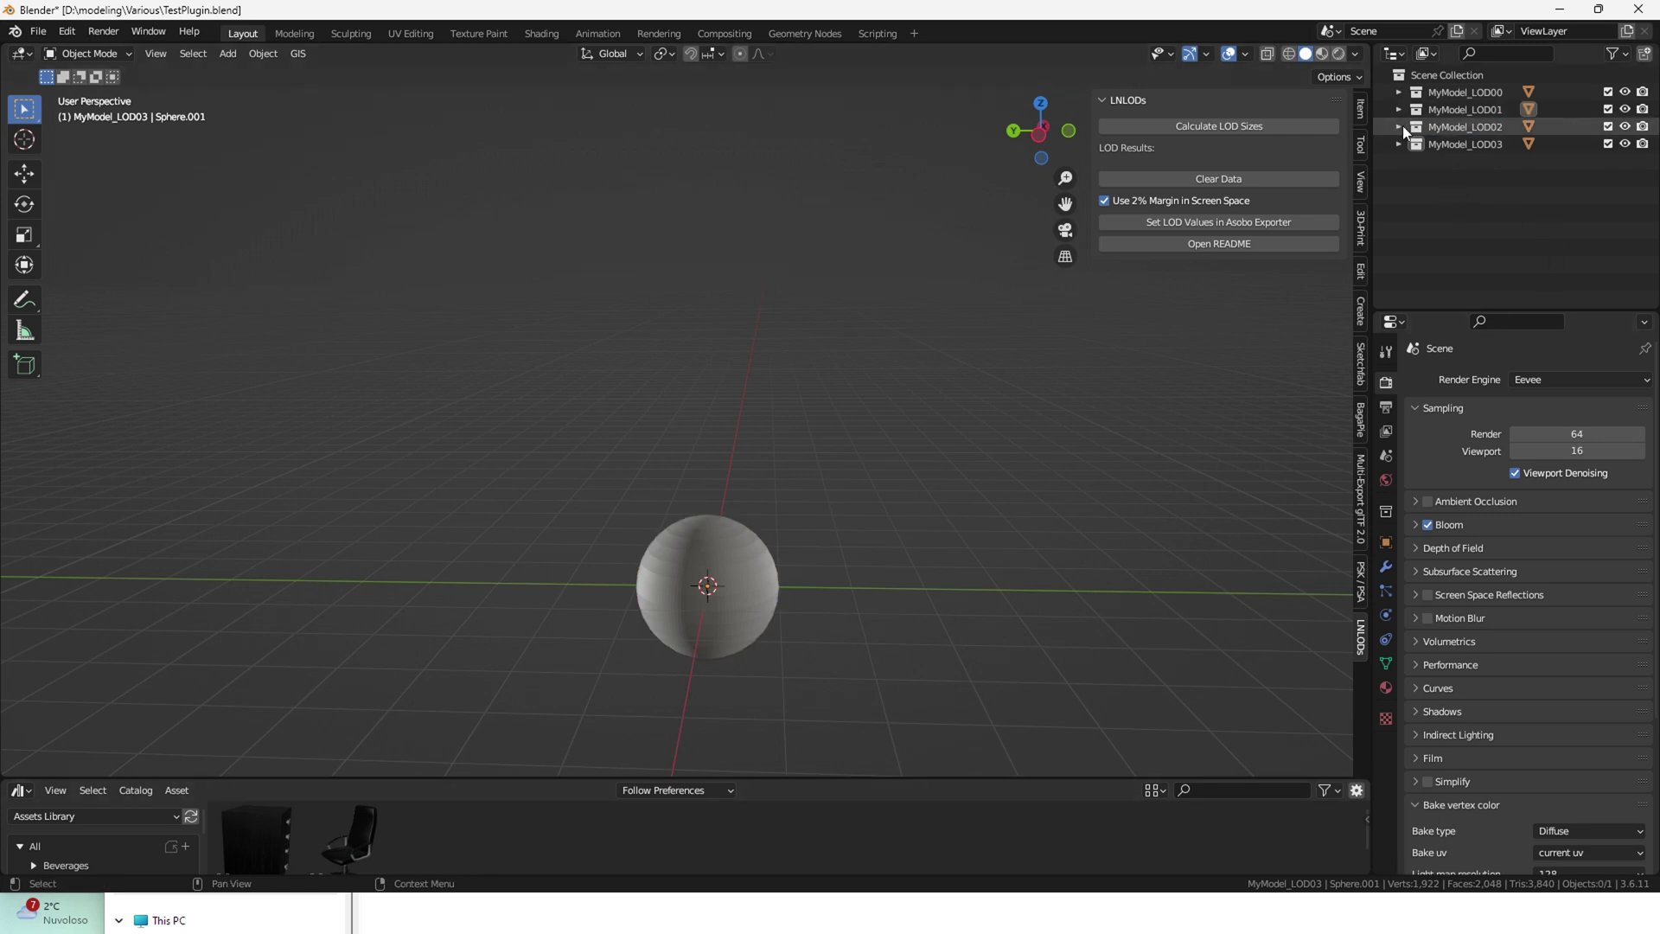
left_click(1400, 126)
left_click(1401, 145)
left_click(1398, 161)
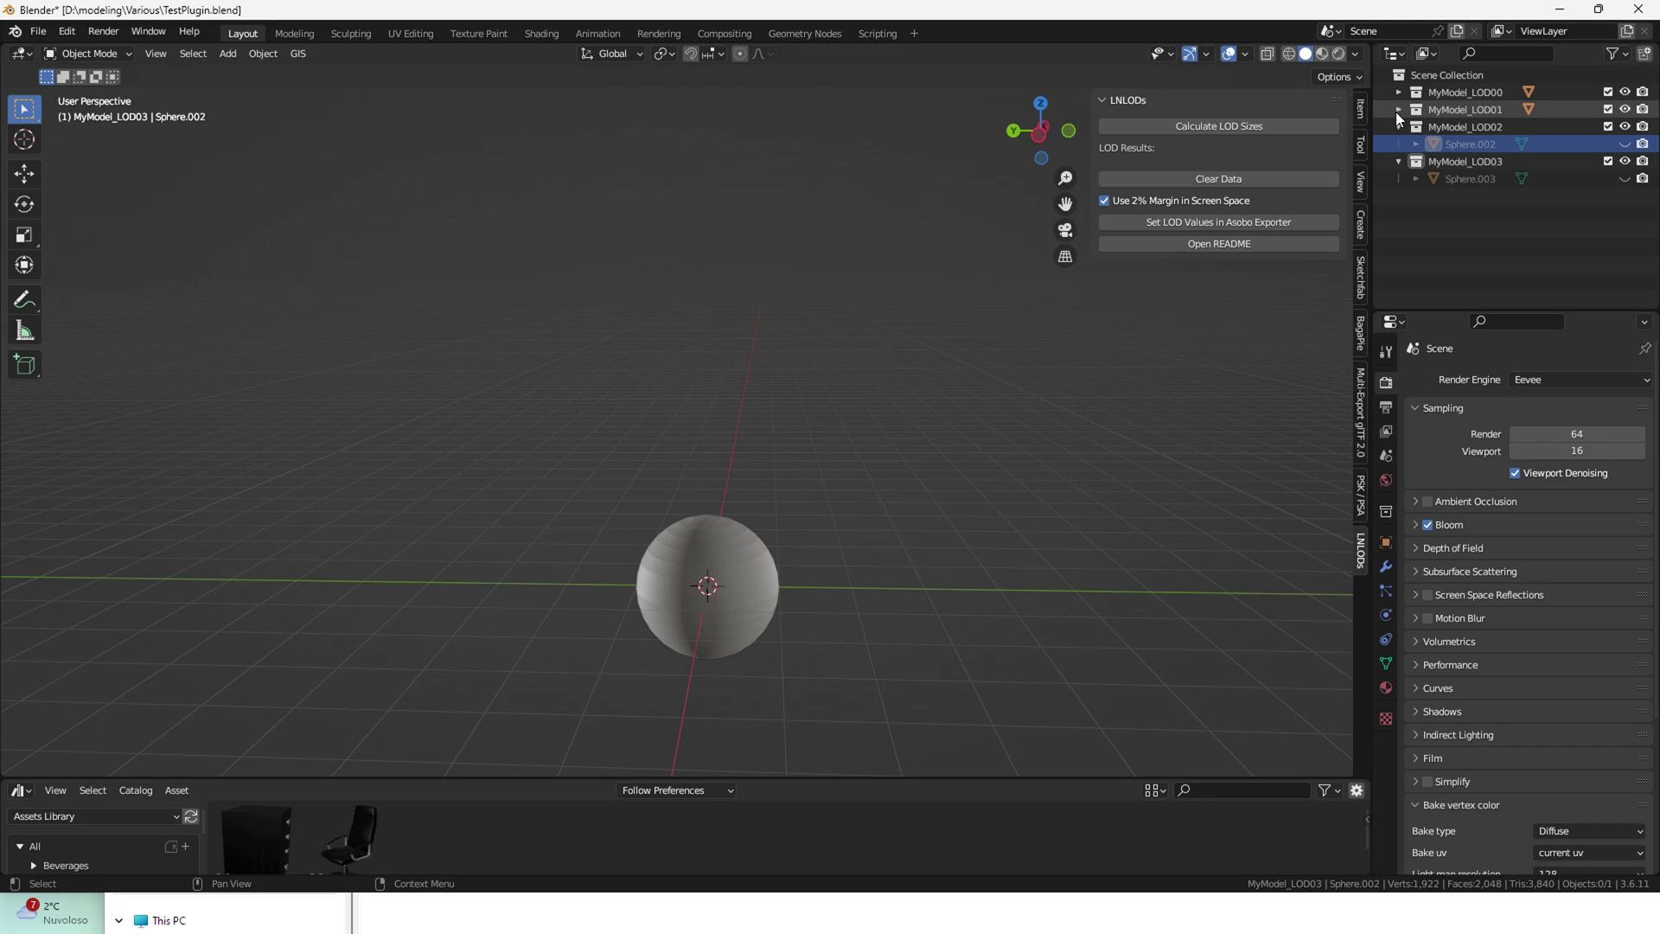
left_click(1398, 109)
left_click(1398, 92)
key("alt+h")
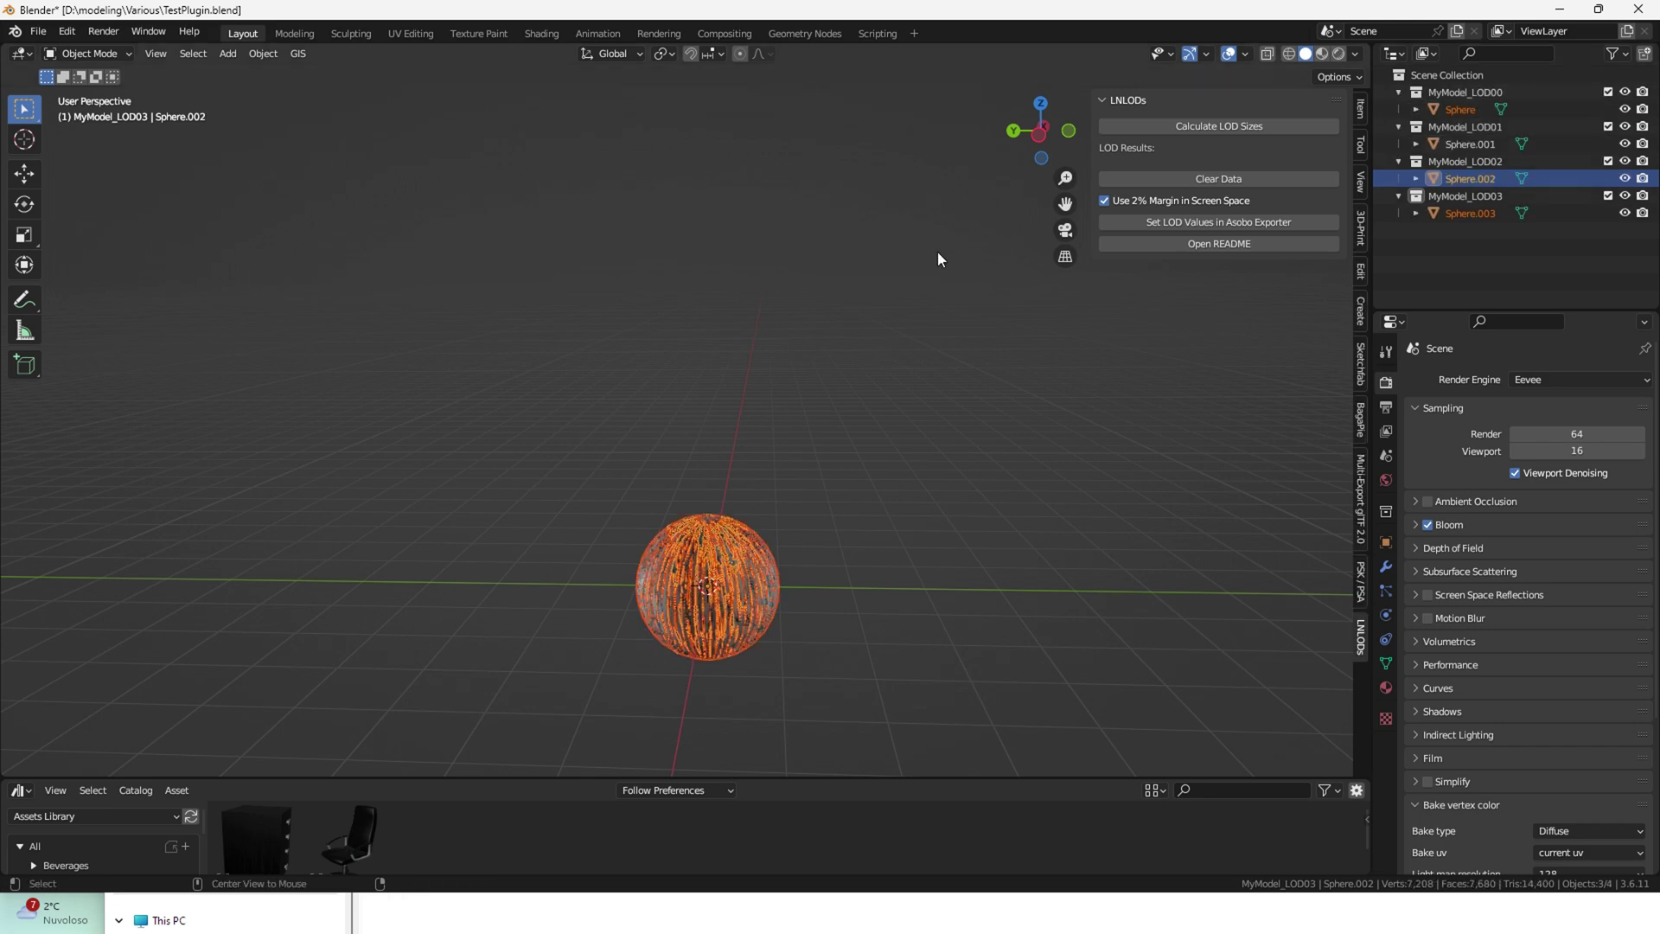
left_click(889, 298)
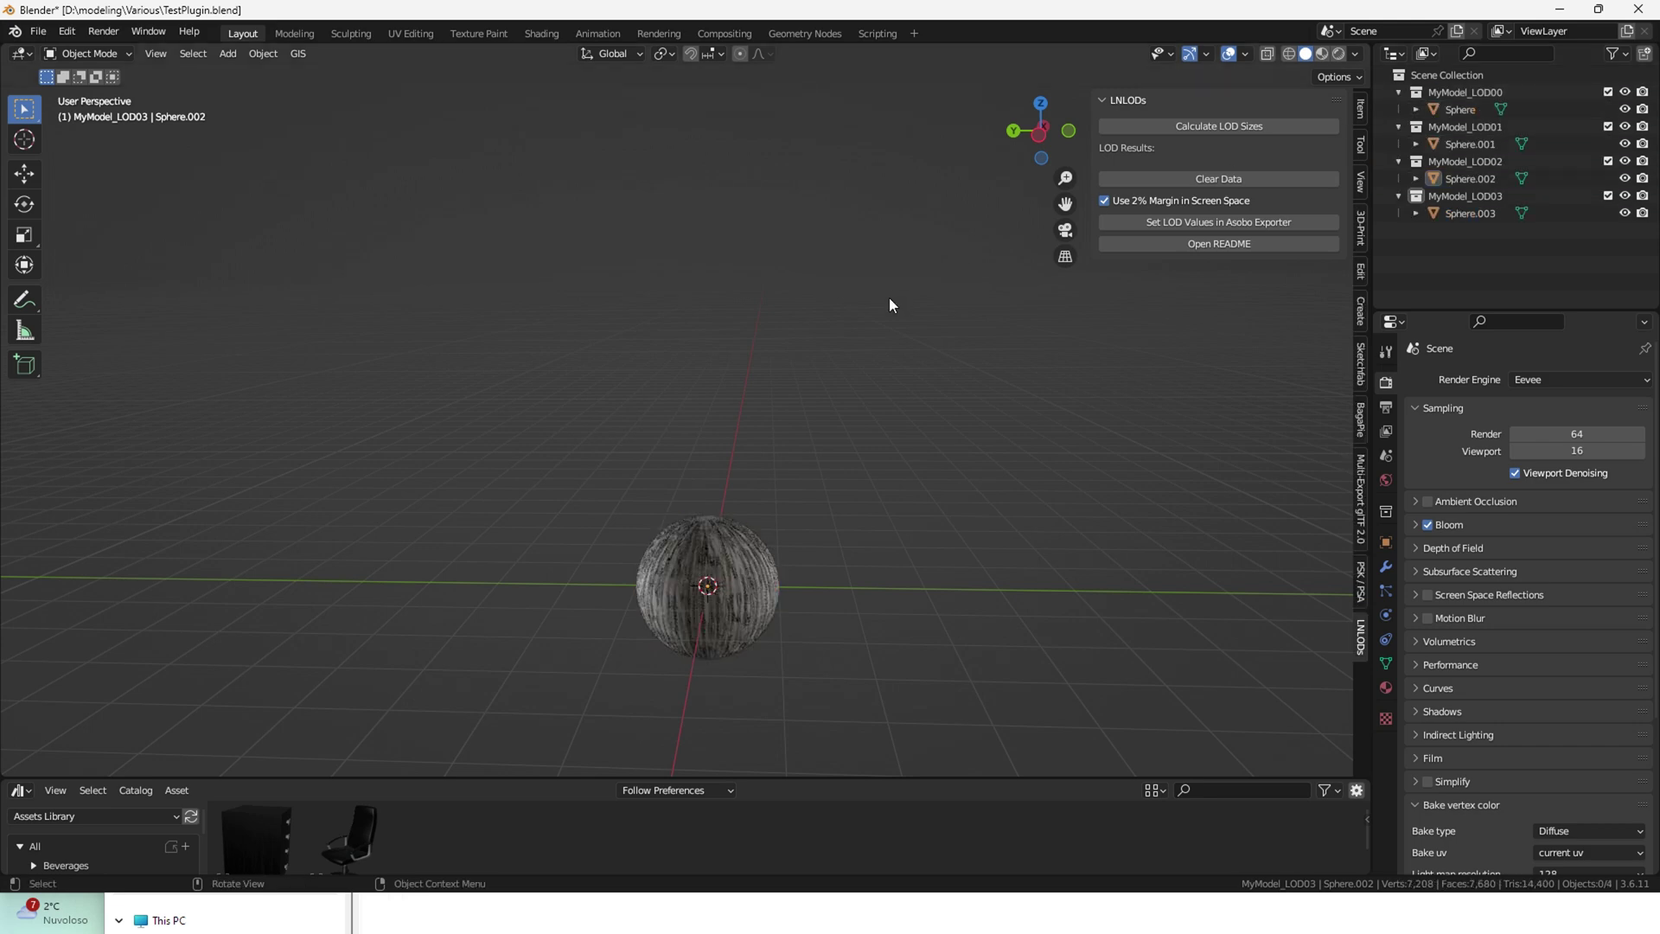
Open the MyModel_LOD02 collection's name for editing to check its LOD naming suffix
double_click(1489, 161)
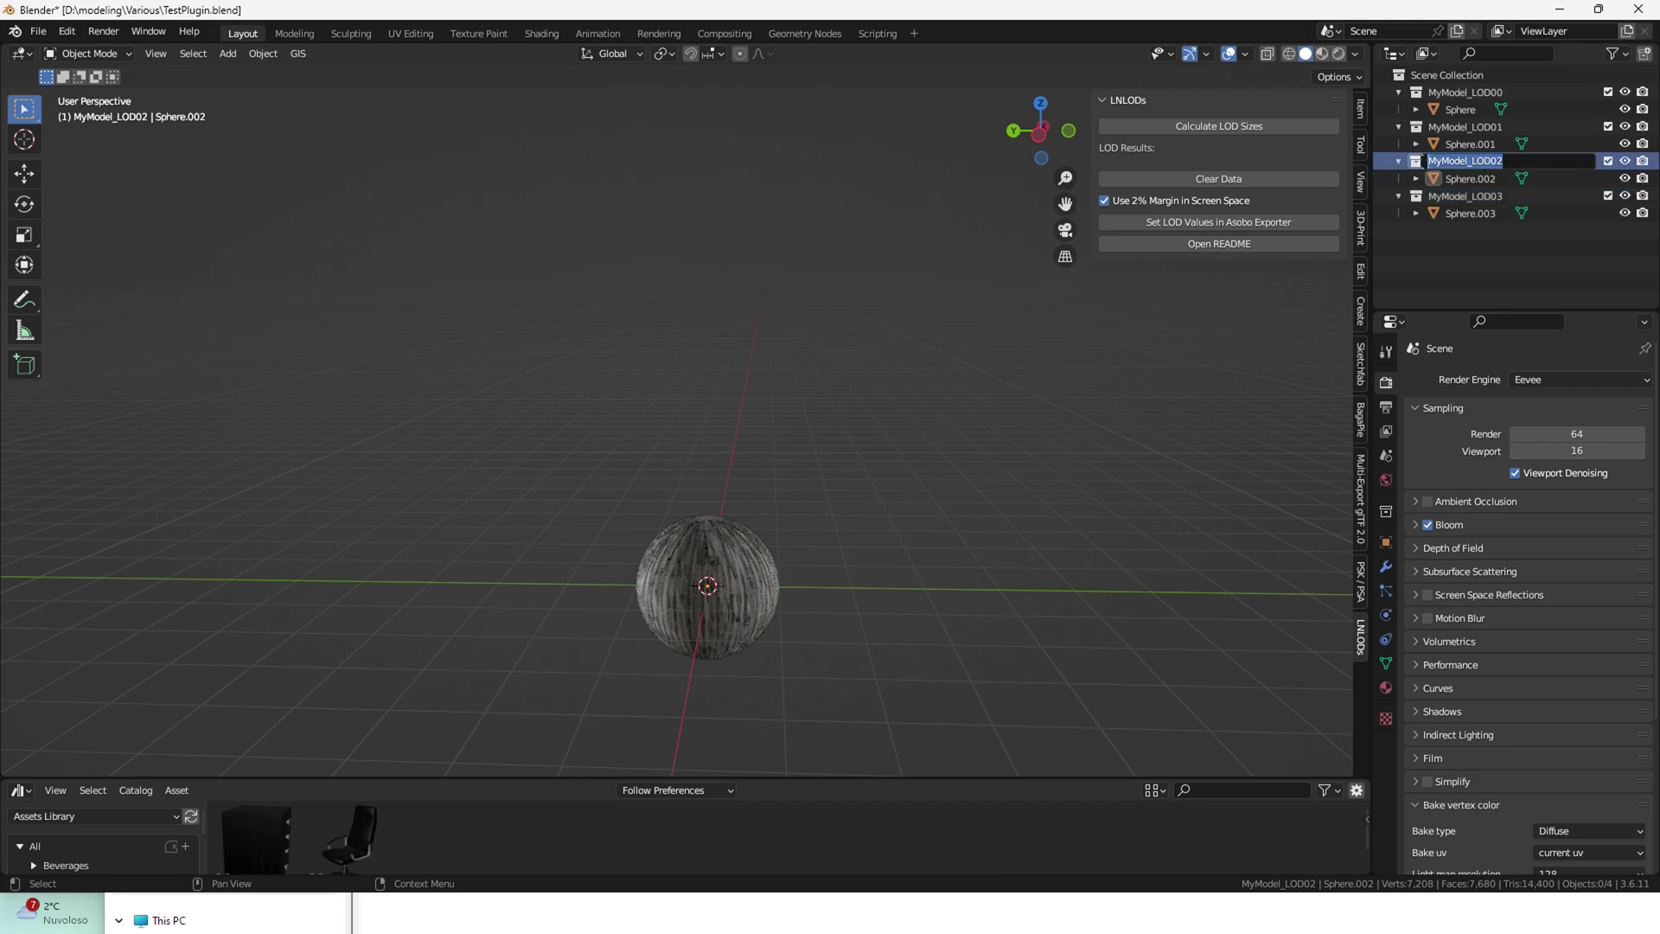
key("Return")
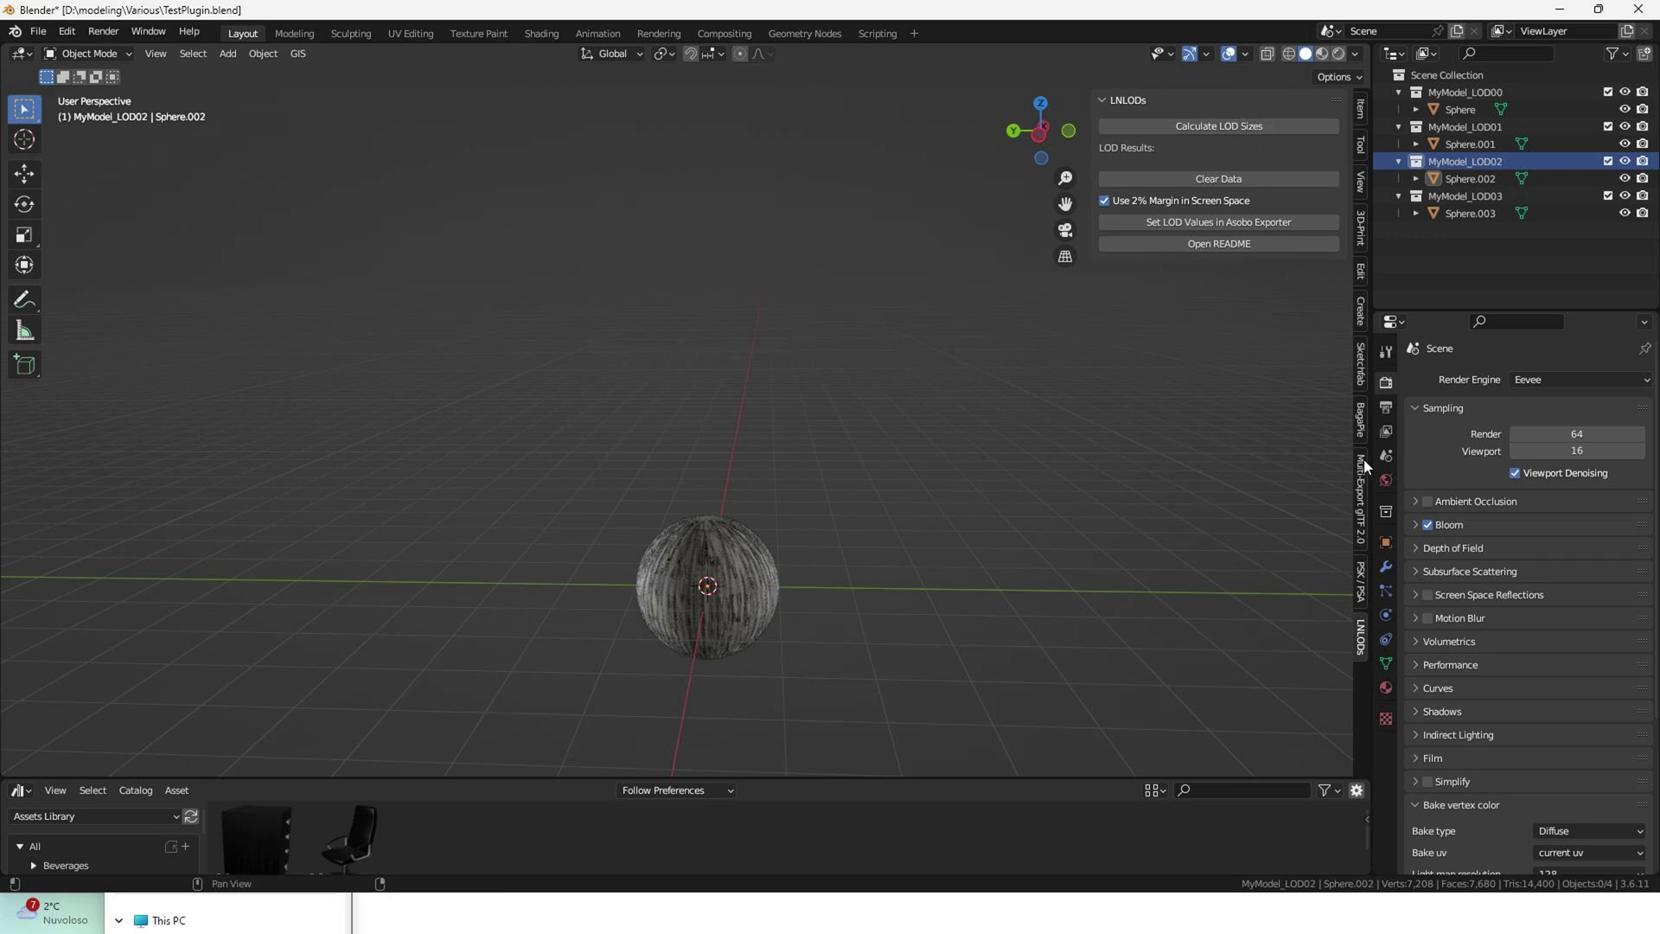
Display the object export list of Multi-Export glTF 2.0 and widen the sidebar
left_click(1362, 516)
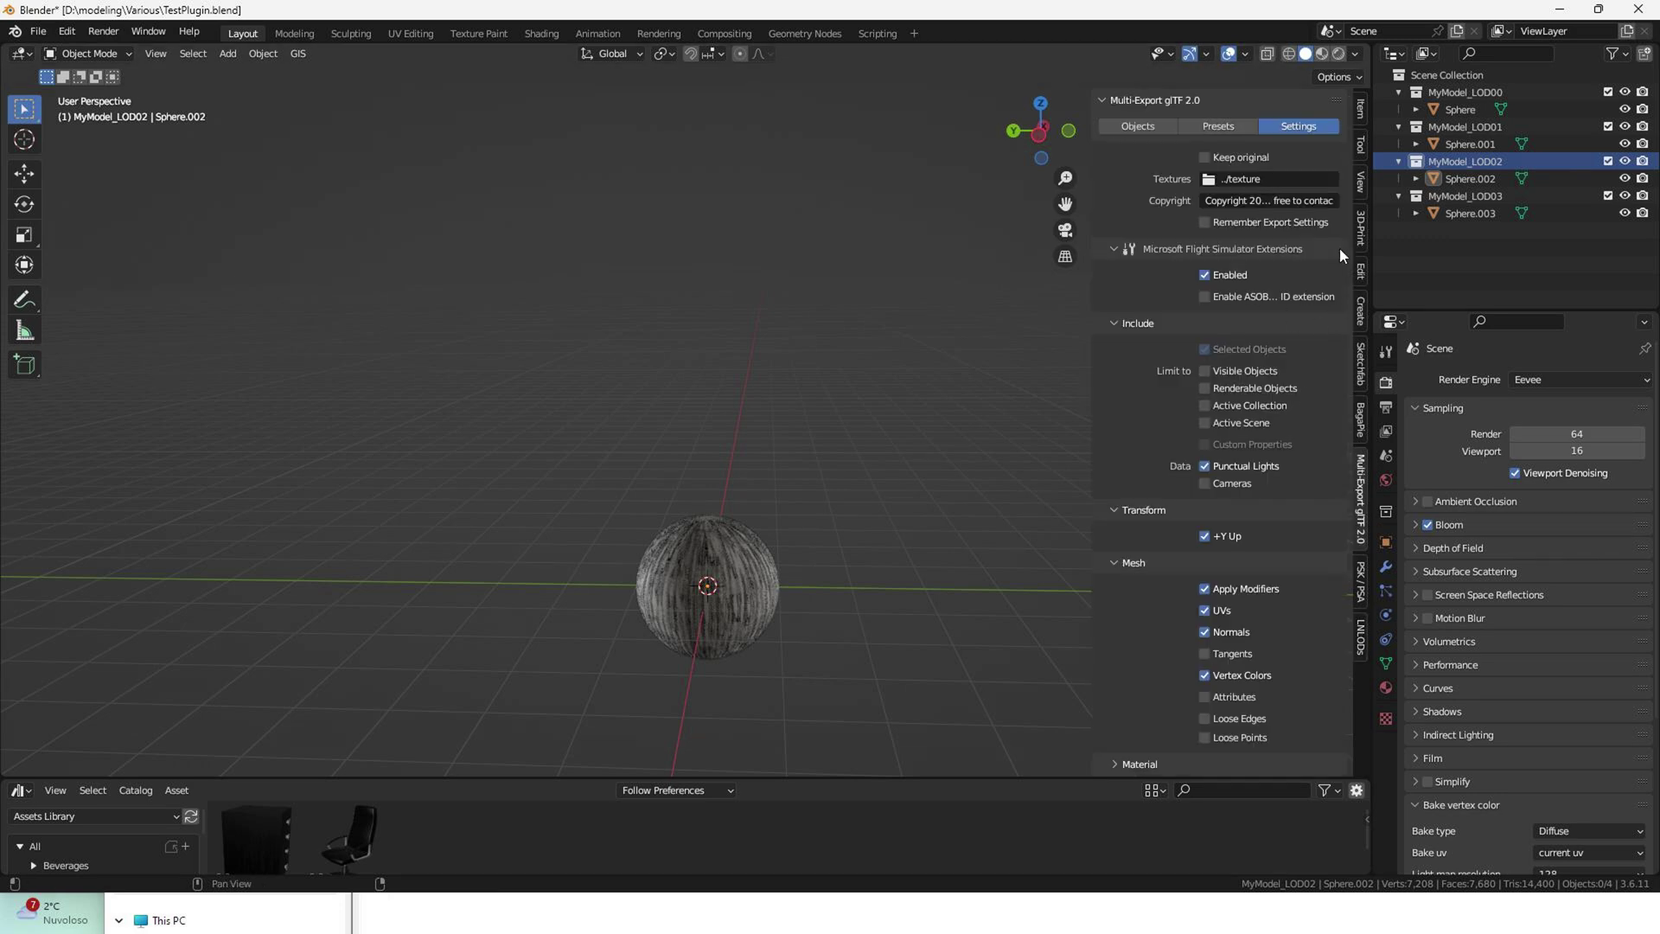
left_click(1158, 128)
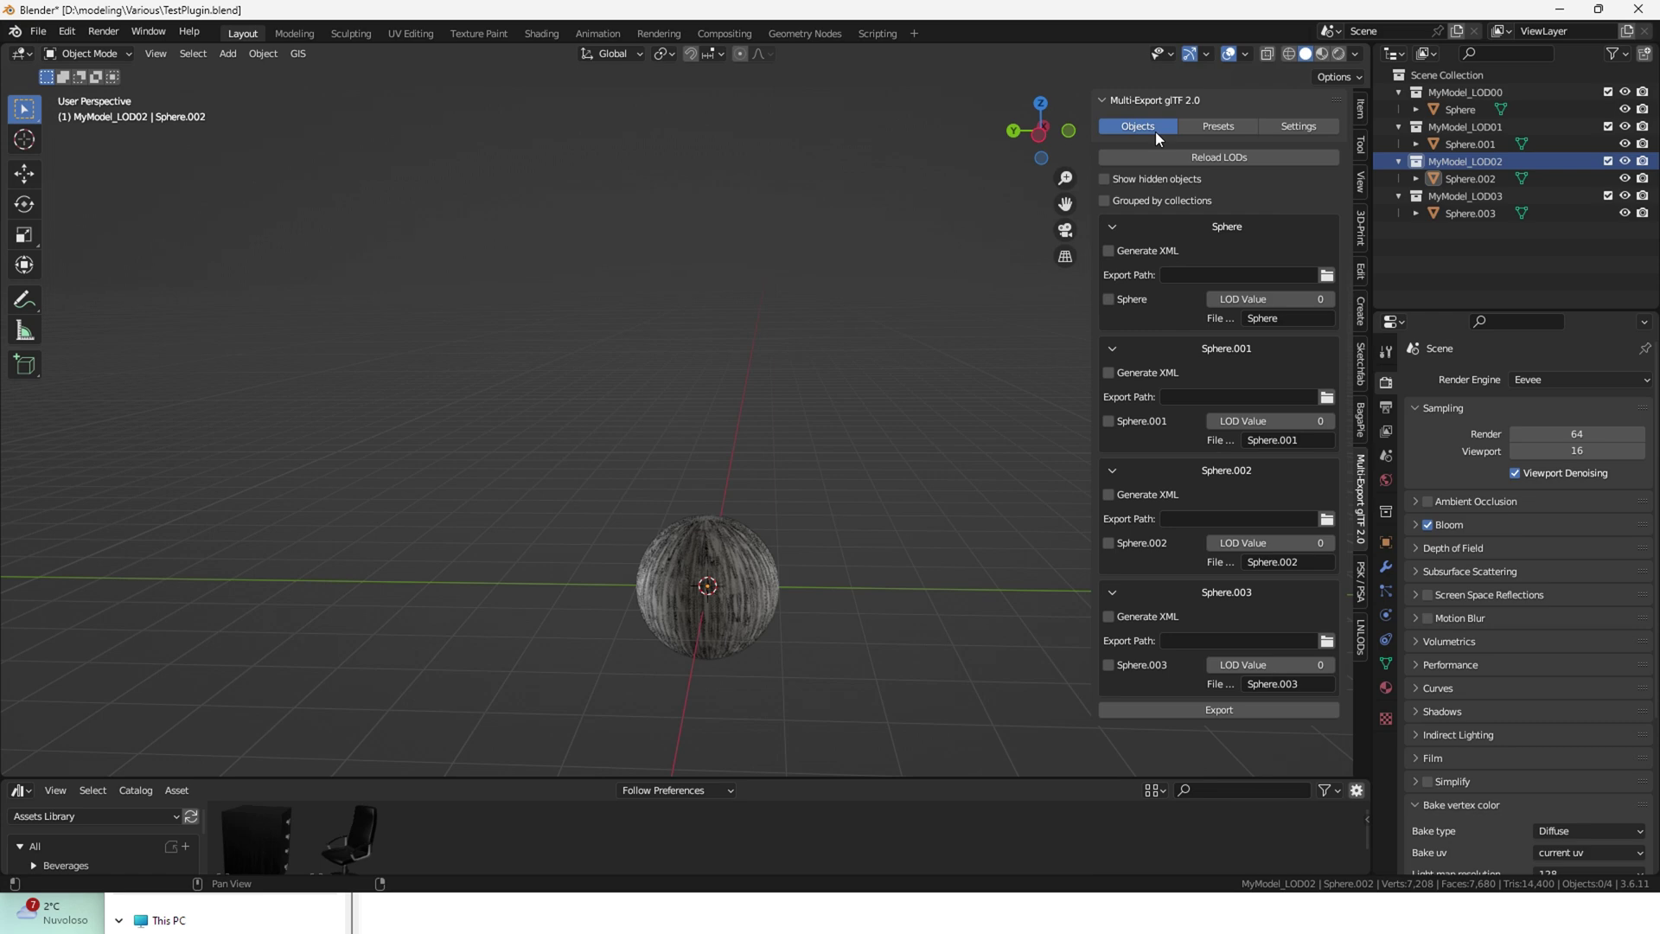
left_click_drag(1092, 184, 969, 185)
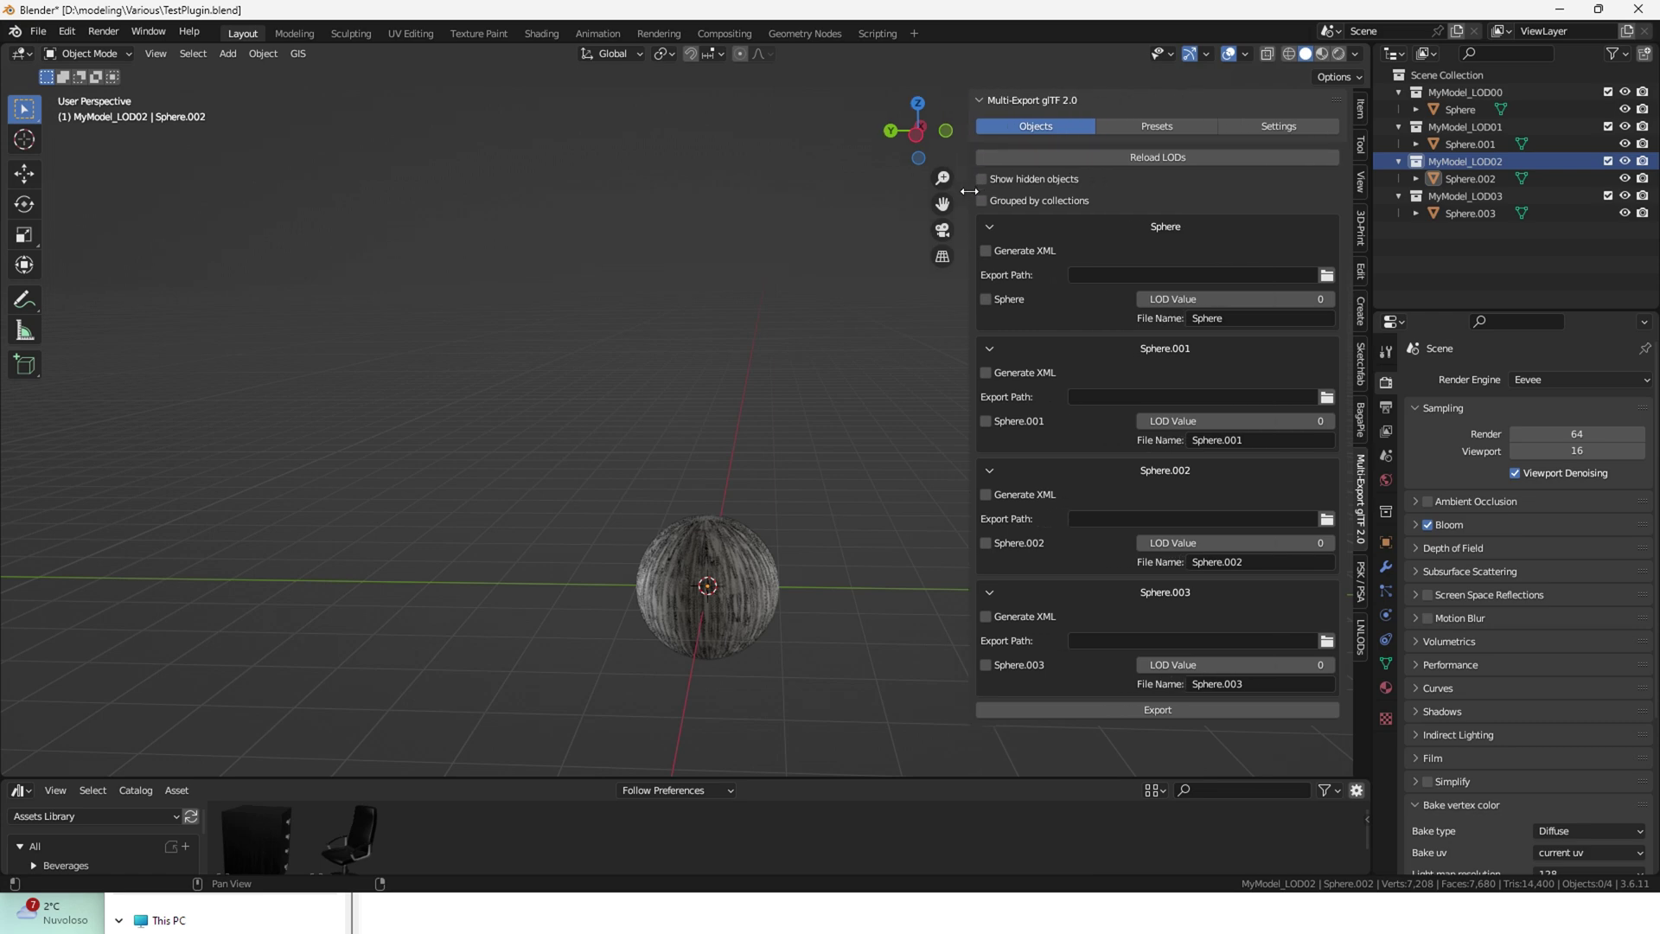
Group the Multi-Export glTF 2.0 object list by collections and calculate the LOD sizes with LNLODs
left_click(1020, 200)
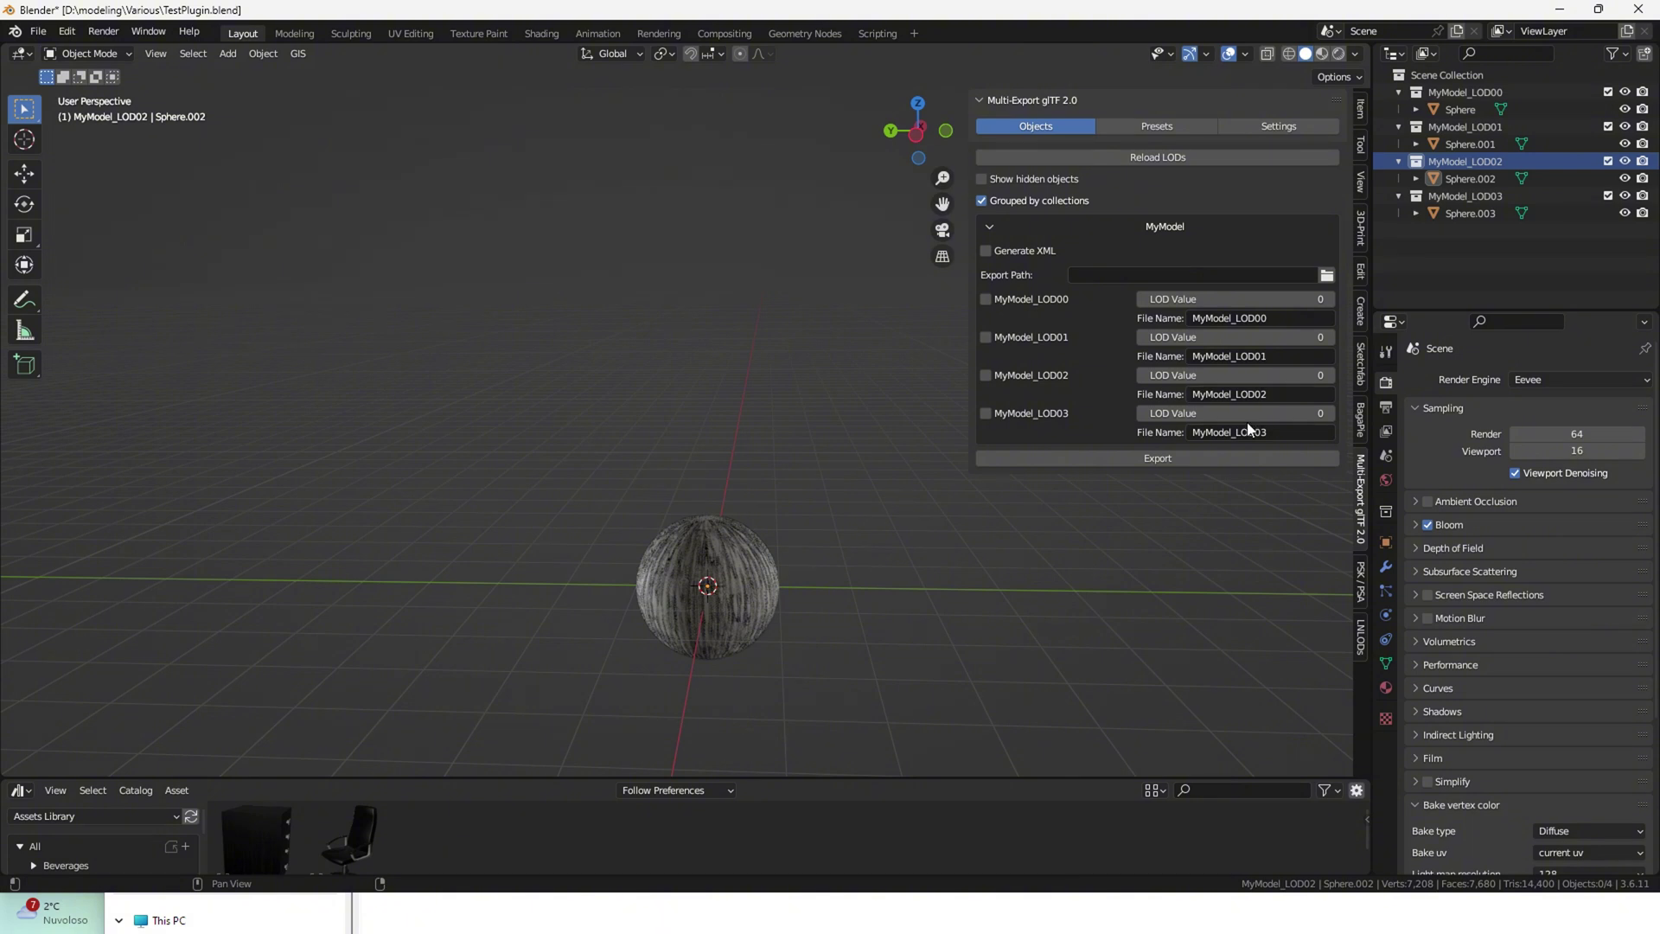
left_click(1363, 635)
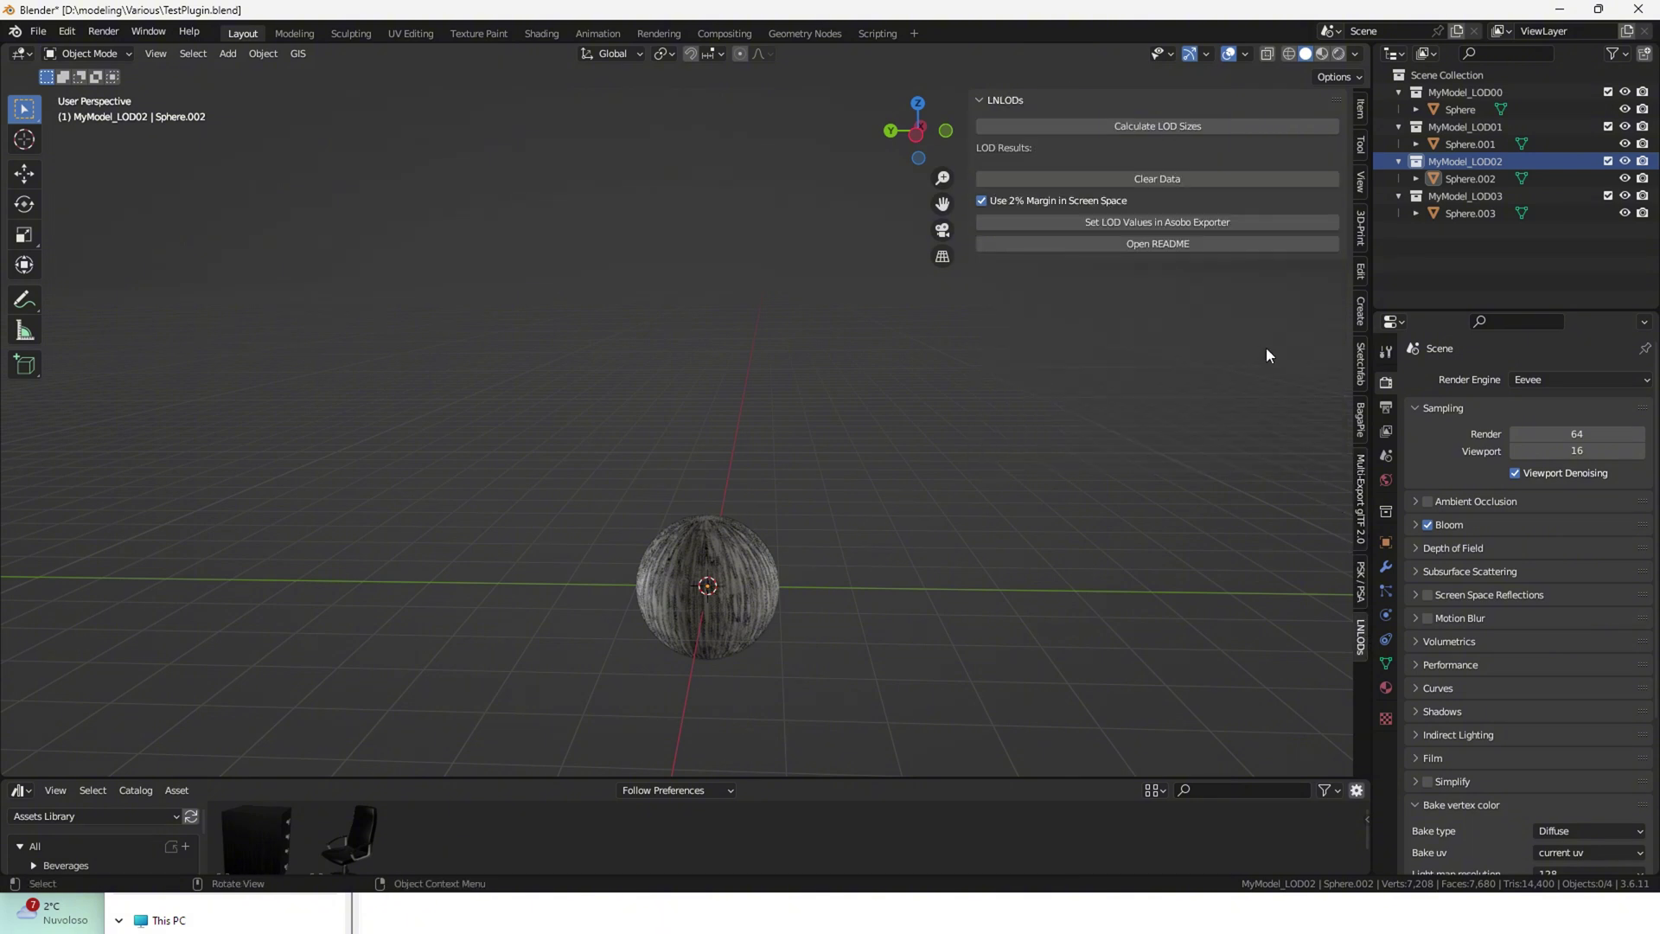
left_click(1182, 127)
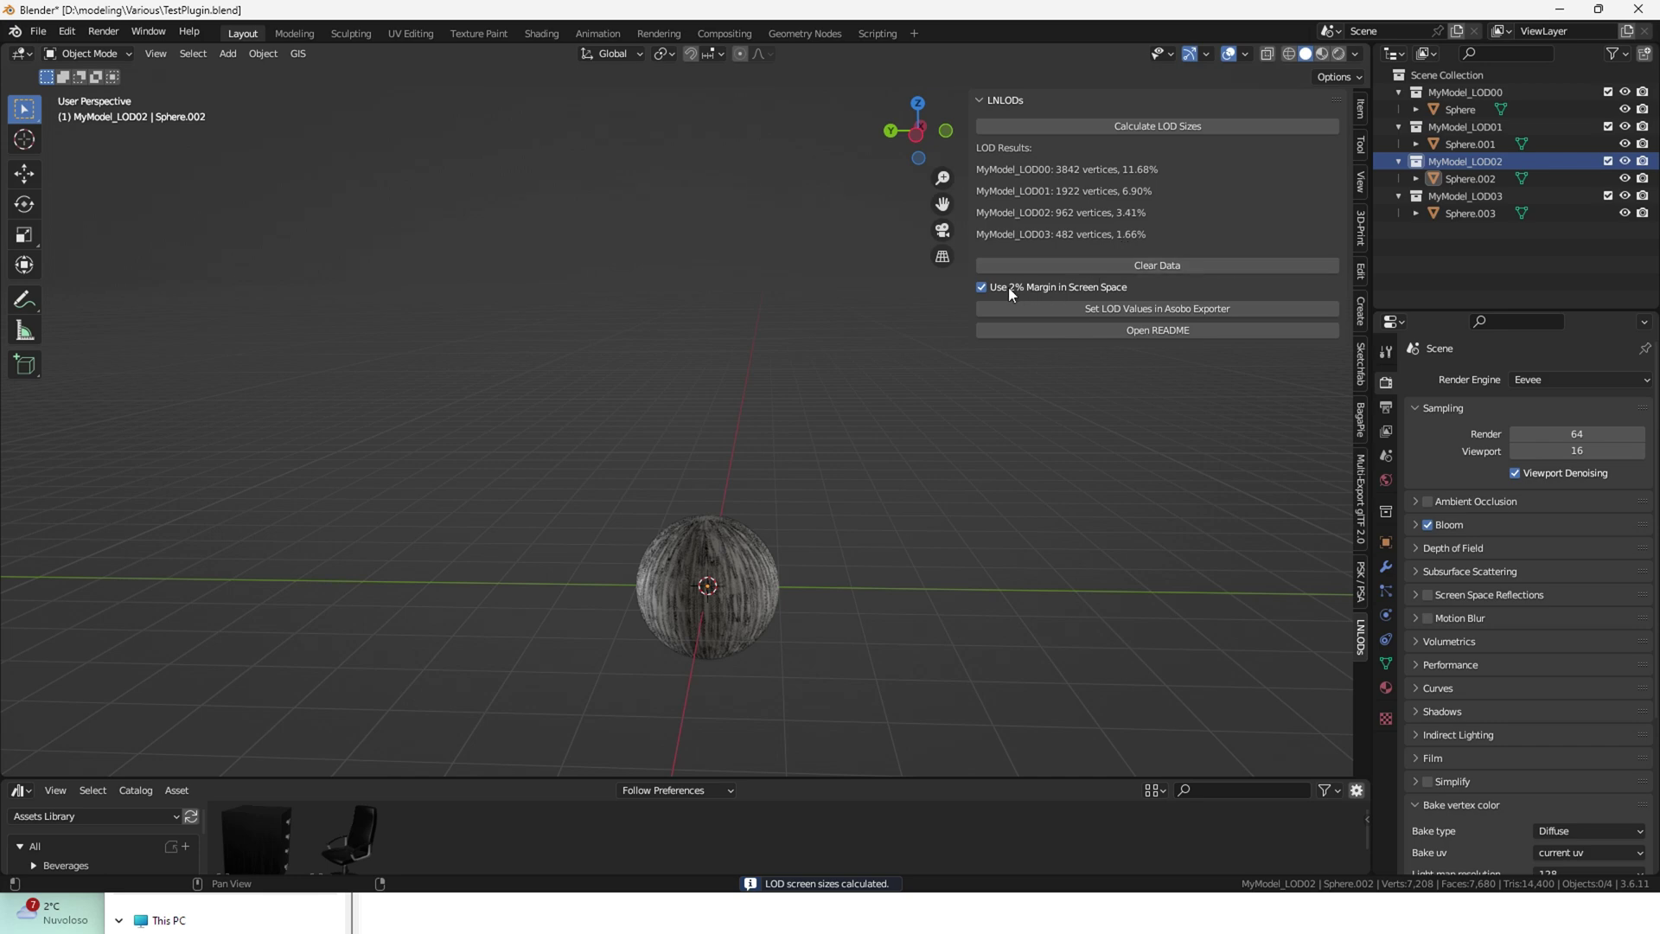
Transfer the calculated LOD values to the Asobo exporter with the 2% screen-space margin enabled, and check them in the export list
left_click(982, 287)
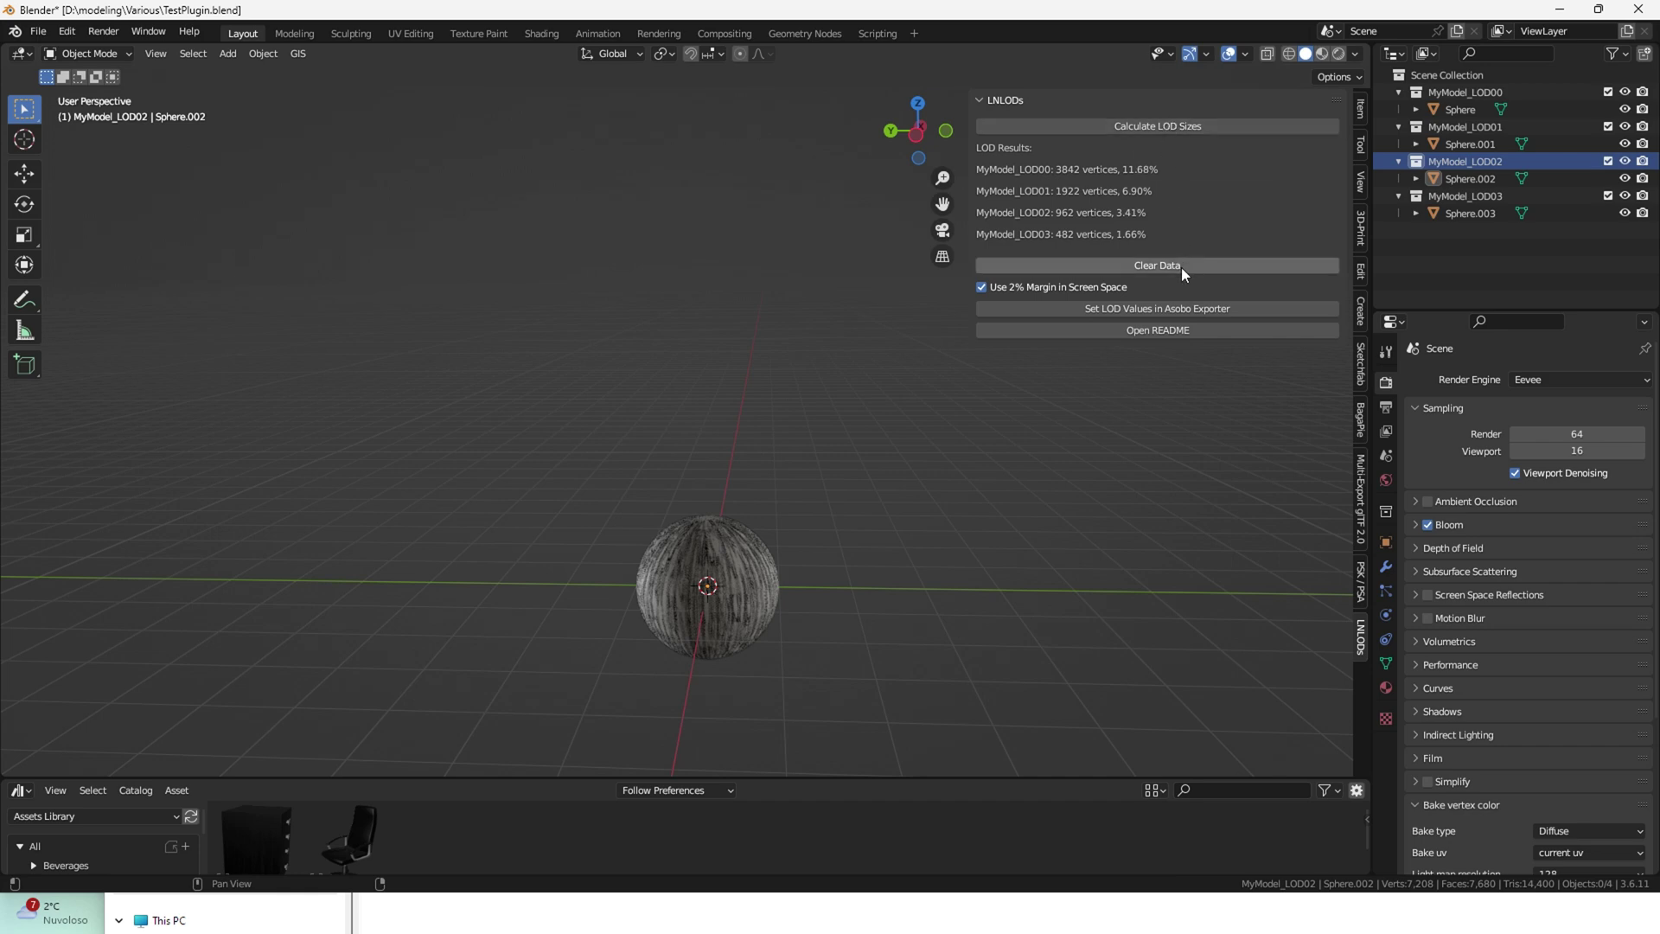
left_click(1159, 308)
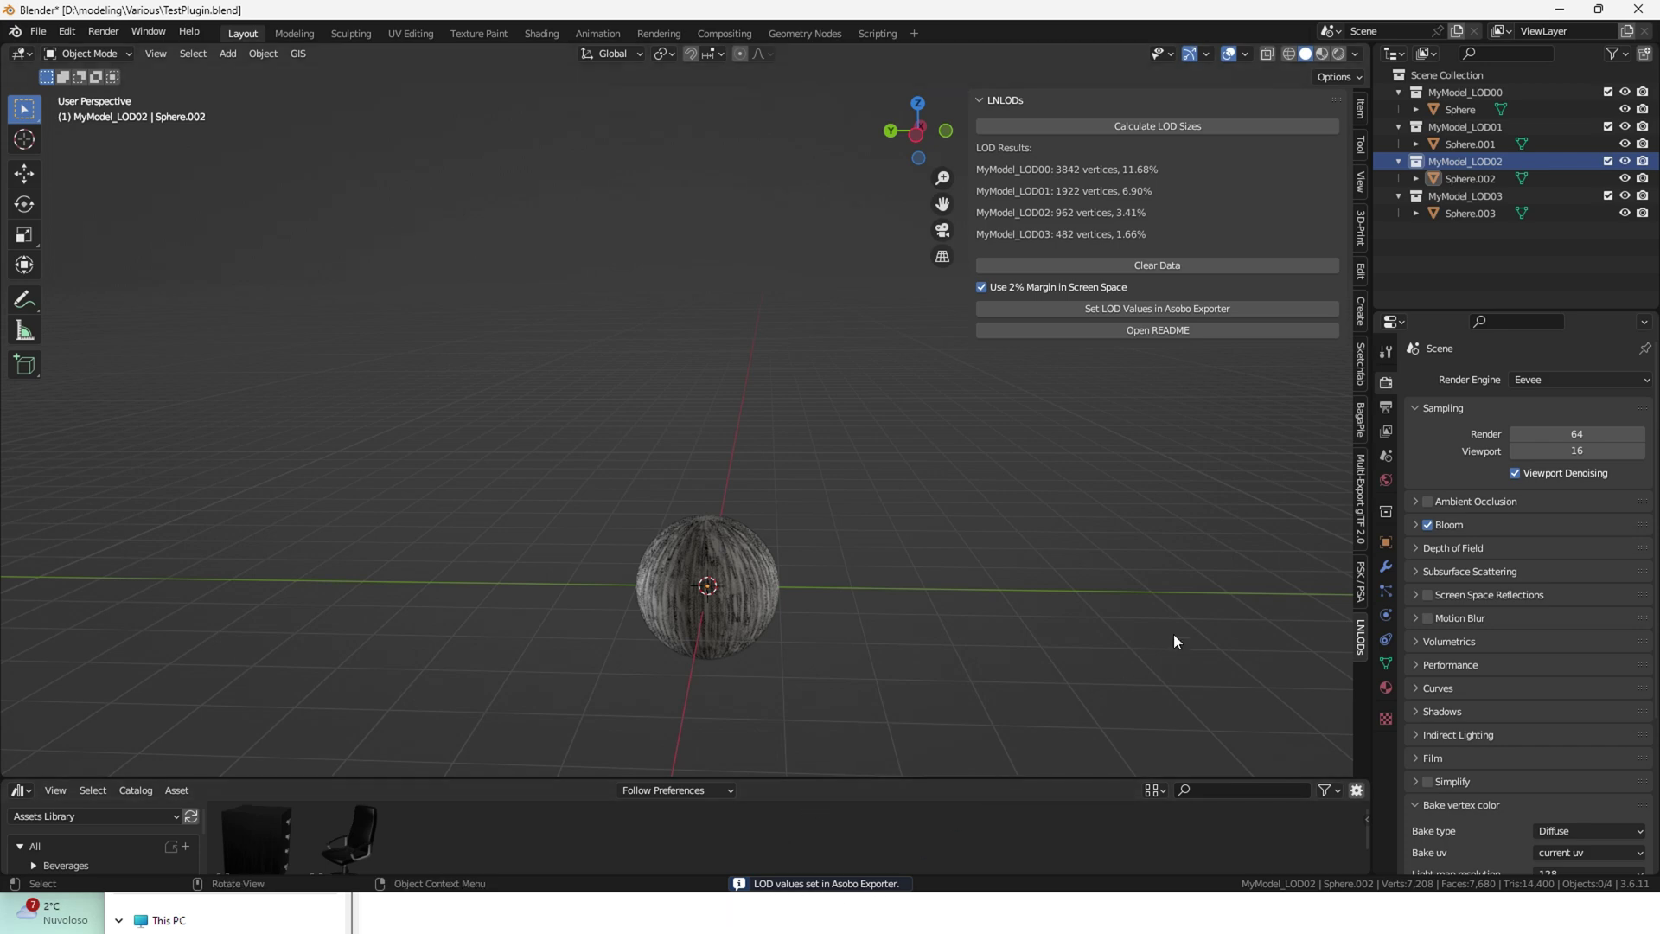
left_click(1363, 523)
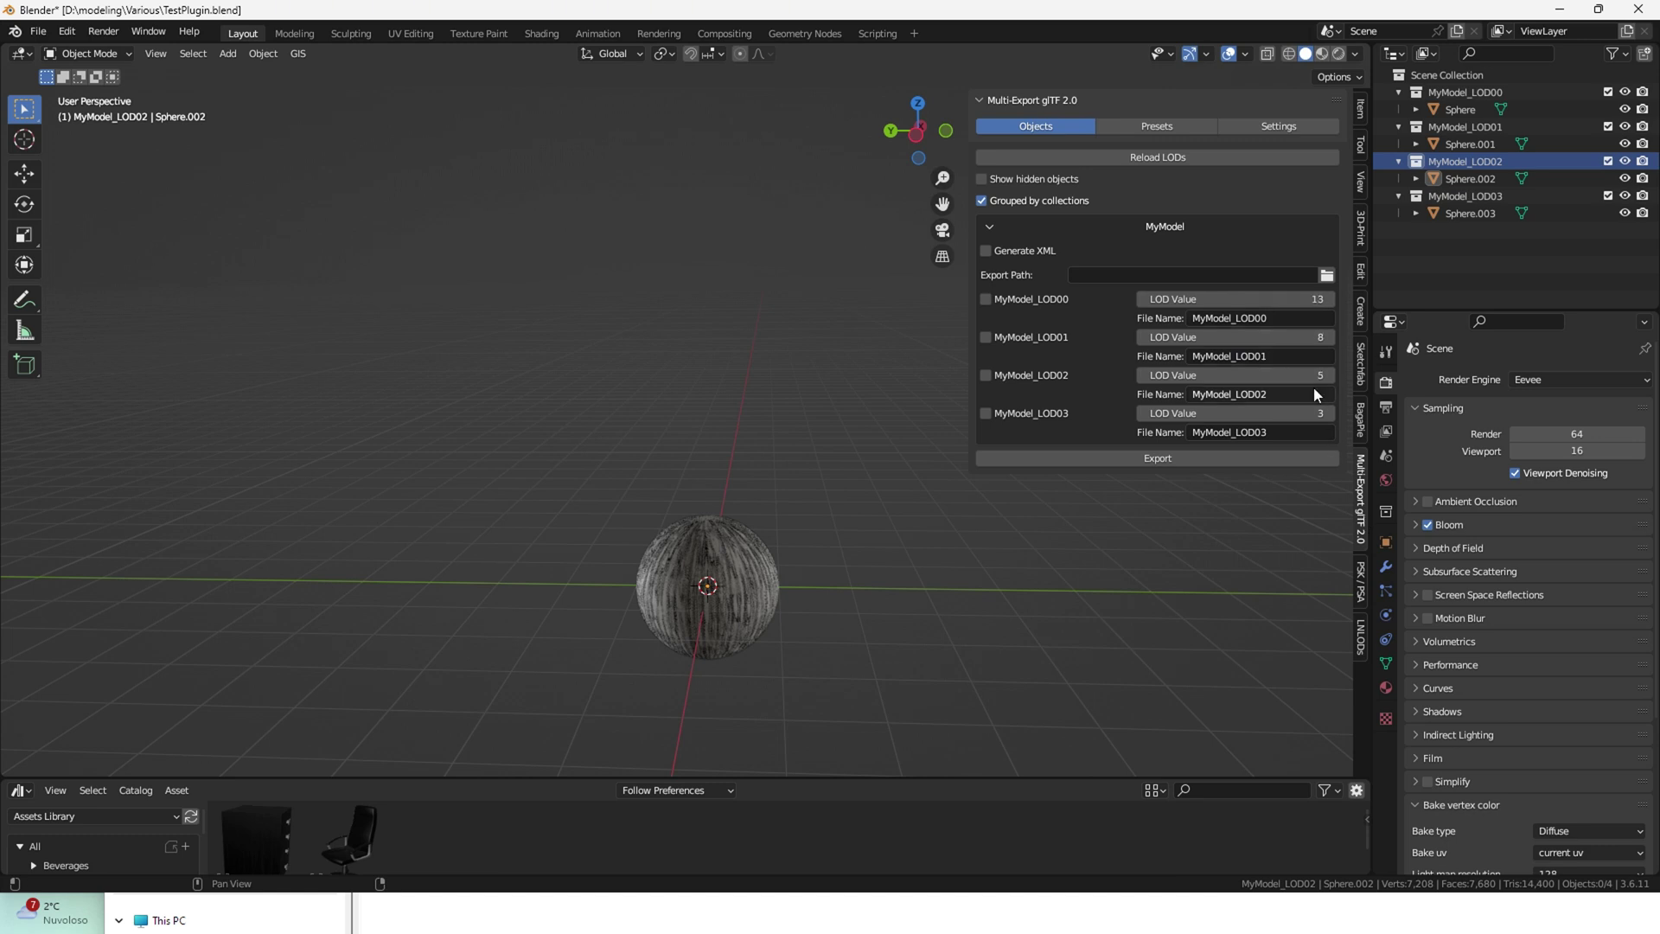
left_click(1362, 631)
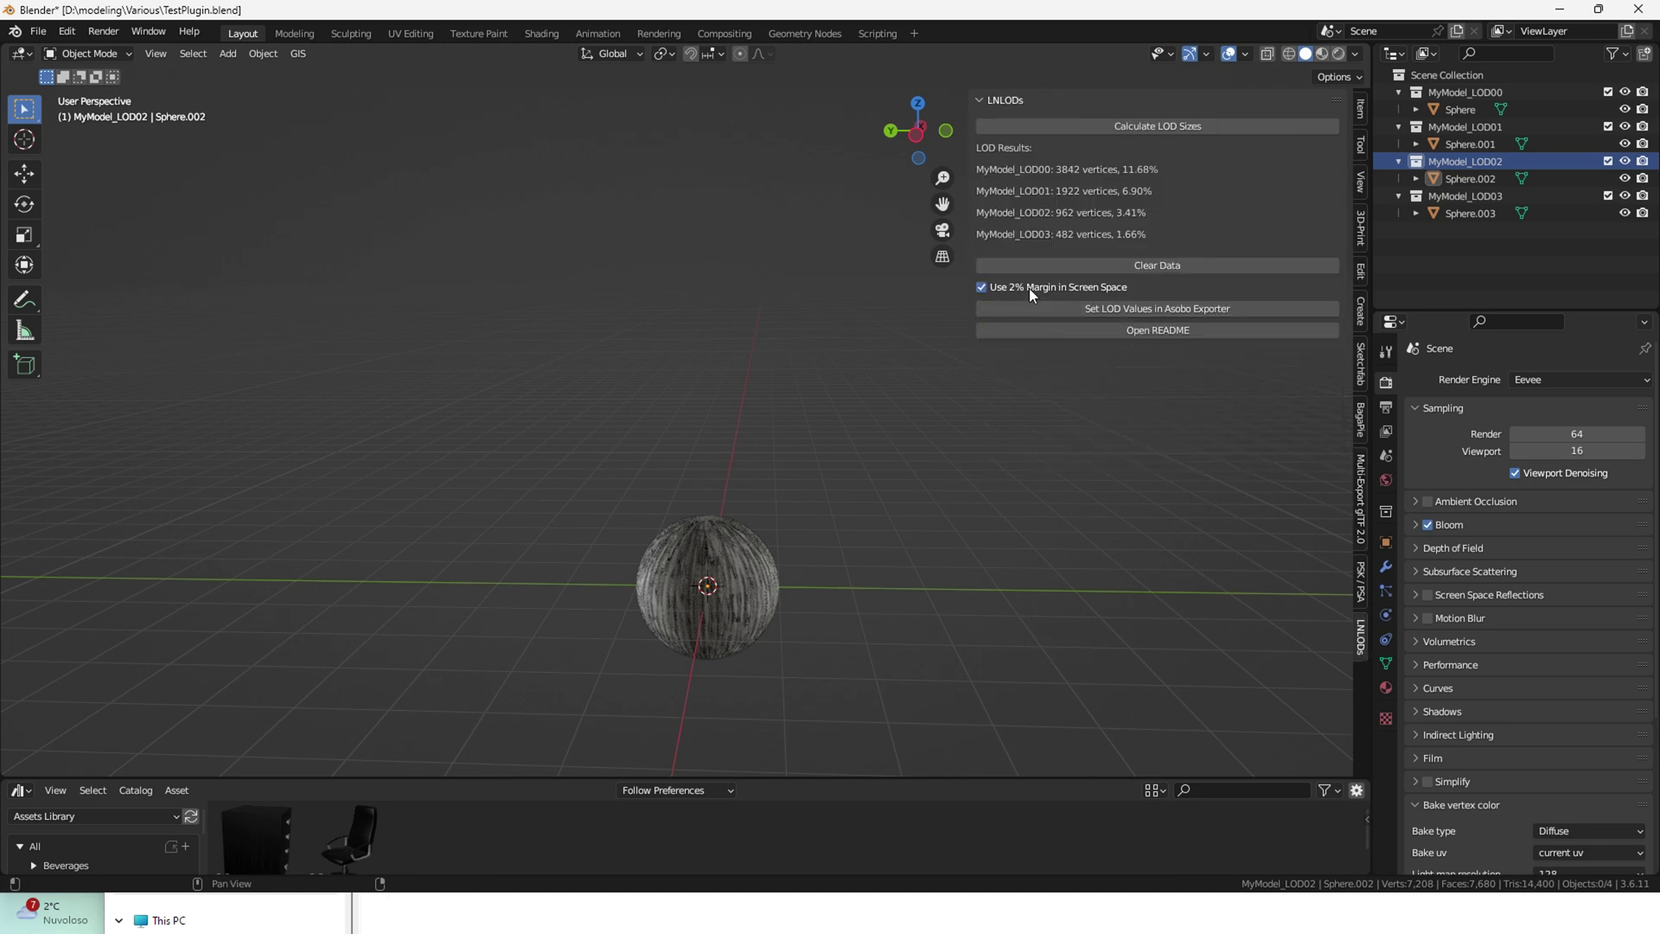